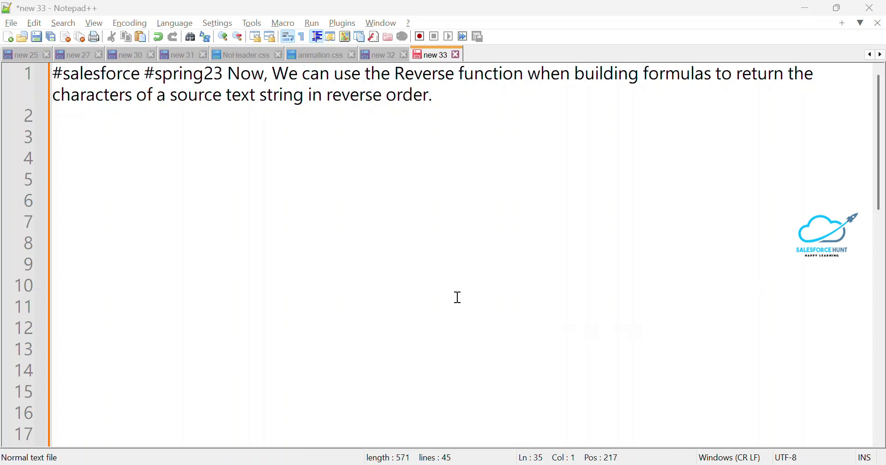
Switch to Salesforce Setup in the browser, reload it, and open the Account object's Fields & Relationships.
key(alt+Tab)
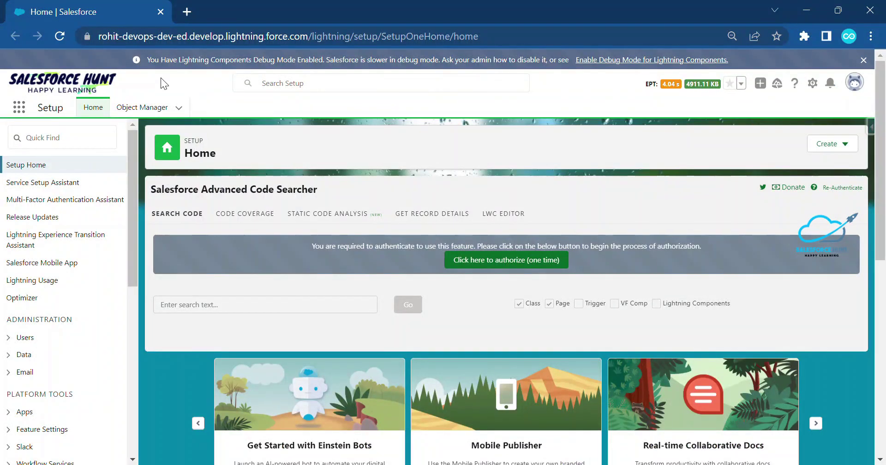
key(F5)
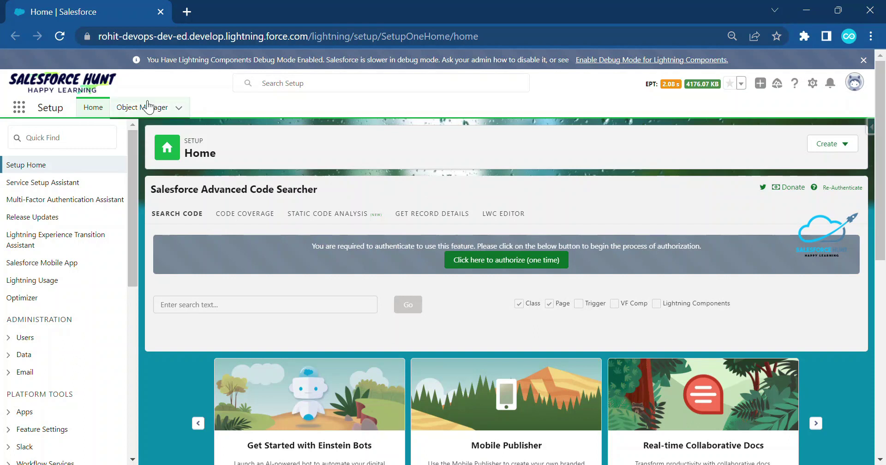
click(141, 107)
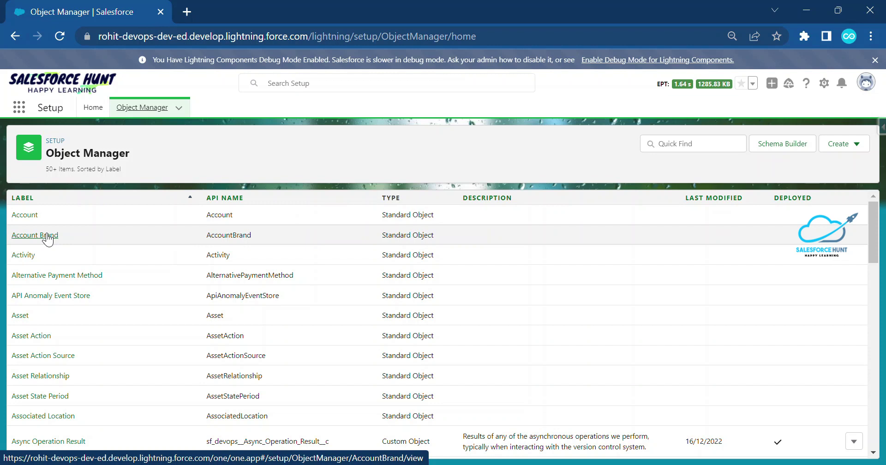
click(26, 216)
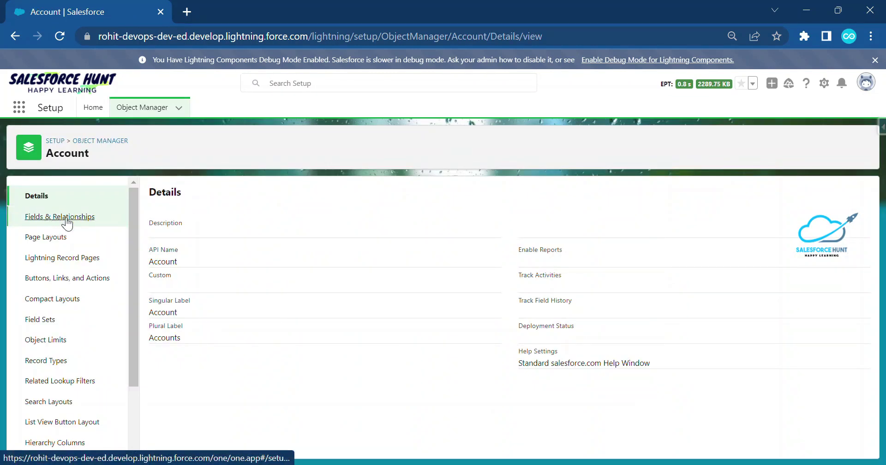
click(64, 217)
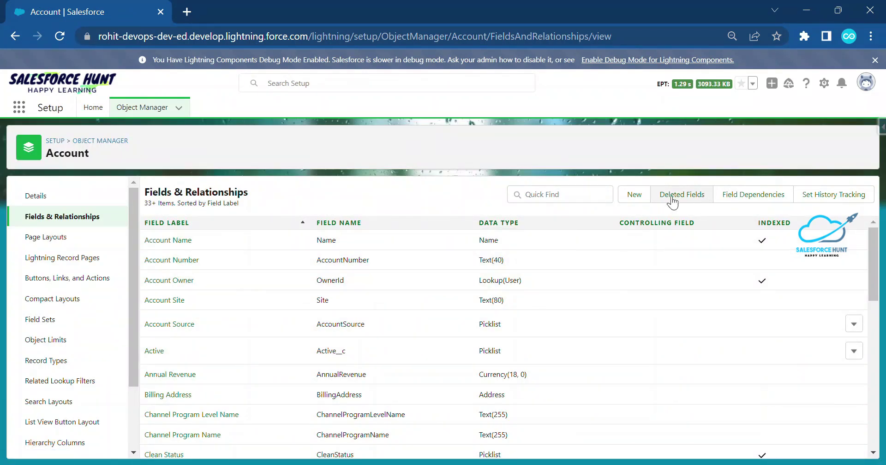
Start a new custom field on the Account object with Formula as its data type.
click(636, 197)
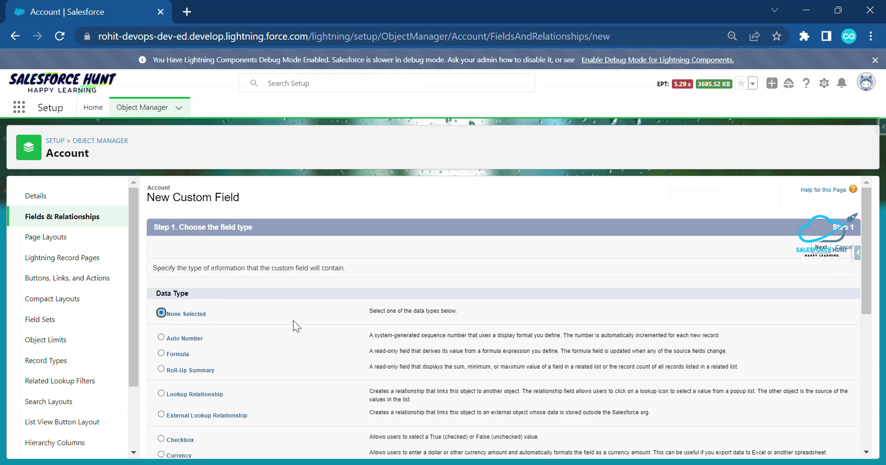
scroll(303, 314, down, 3)
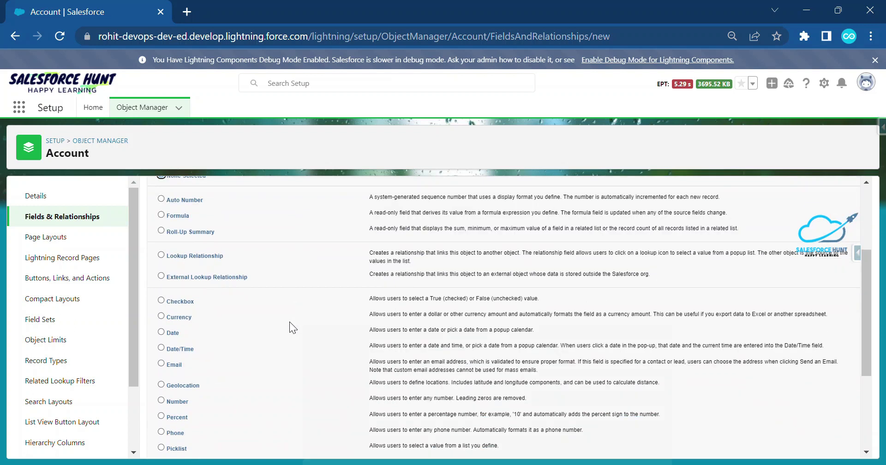
scroll(272, 316, down, 3)
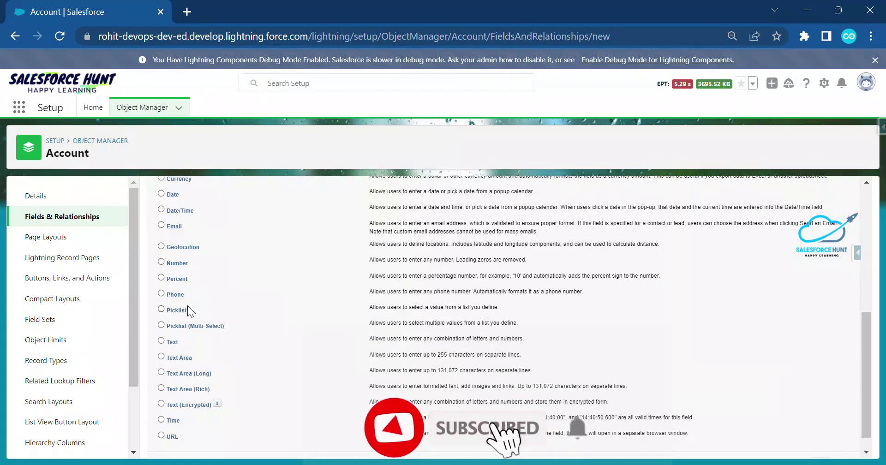
scroll(189, 307, up, 3)
scroll(193, 302, up, 3)
click(178, 354)
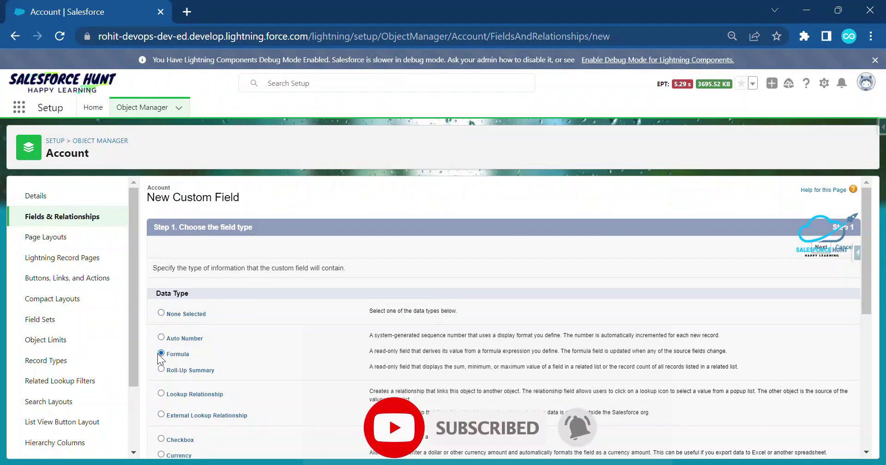
click(818, 249)
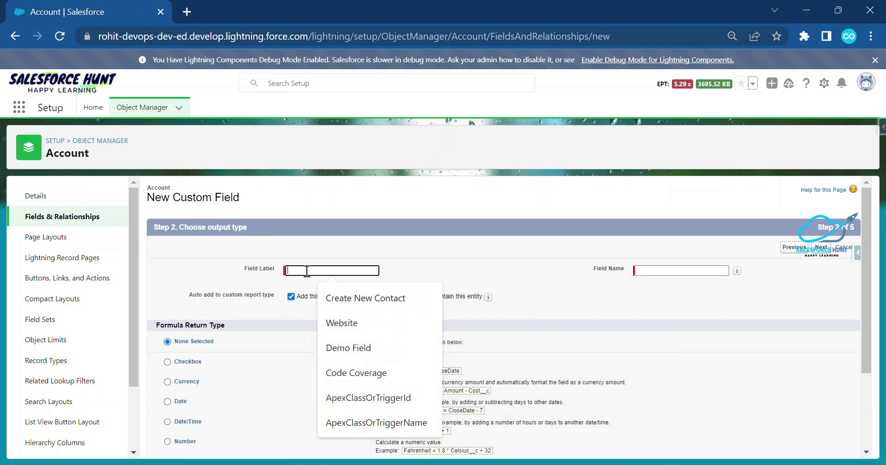
Label the field "Reverse Text", choose Text as the formula return type, and continue to the formula step.
text(Re)
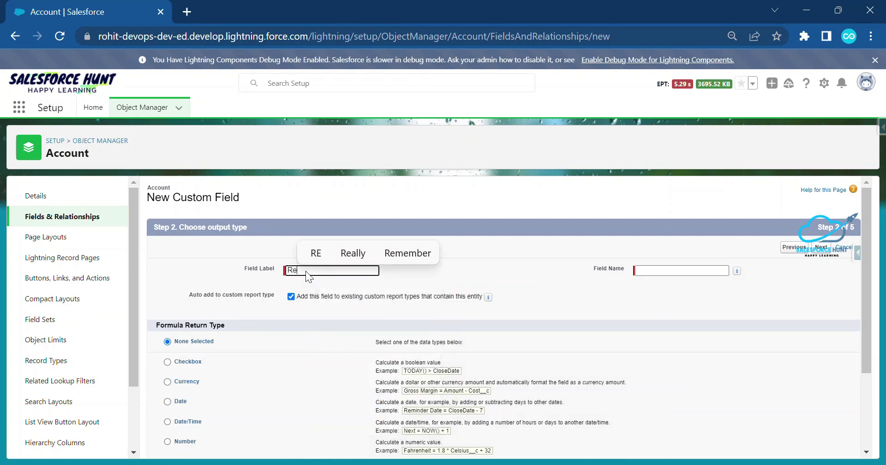
text(verse )
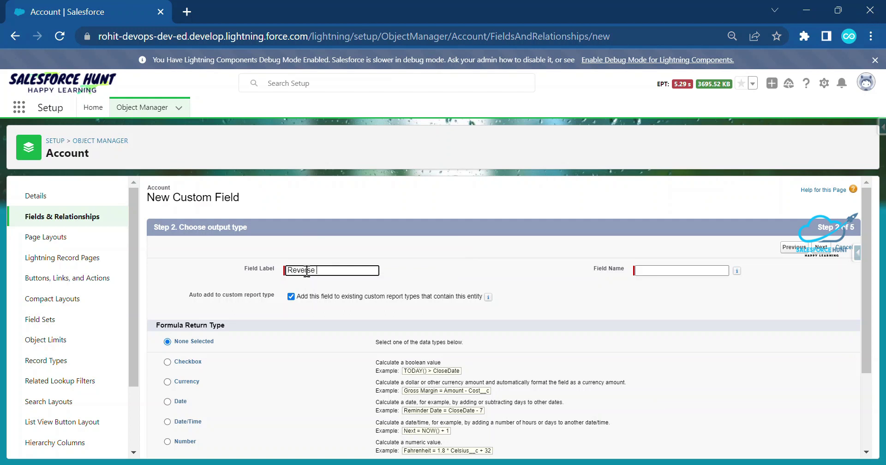
text(Text)
key(Tab)
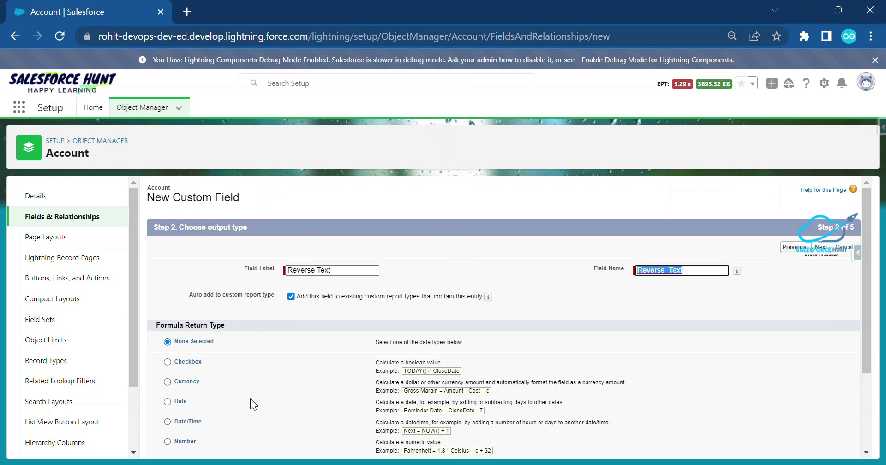
scroll(191, 376, down, 3)
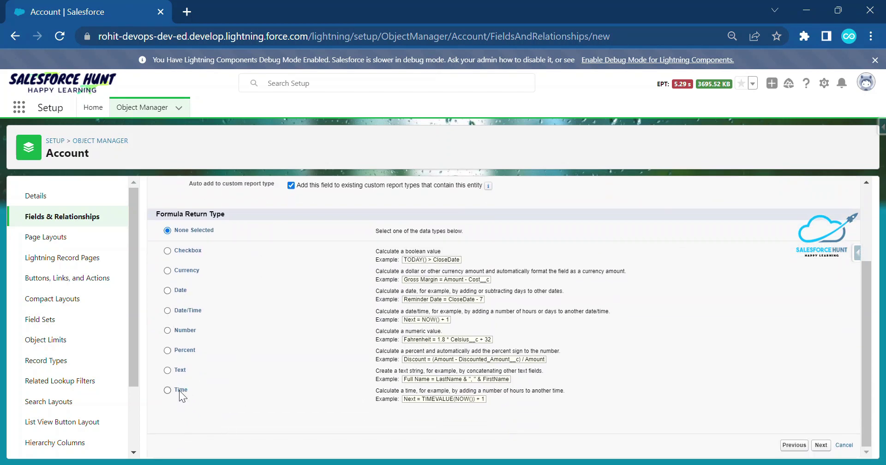
click(184, 371)
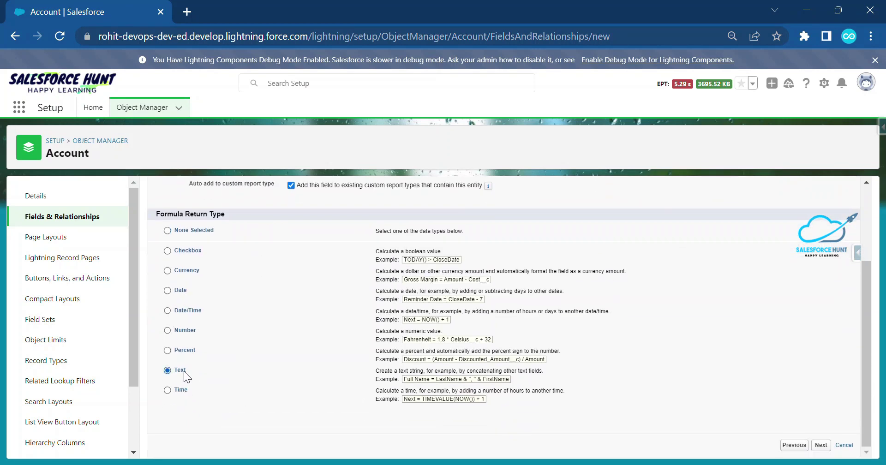
click(821, 446)
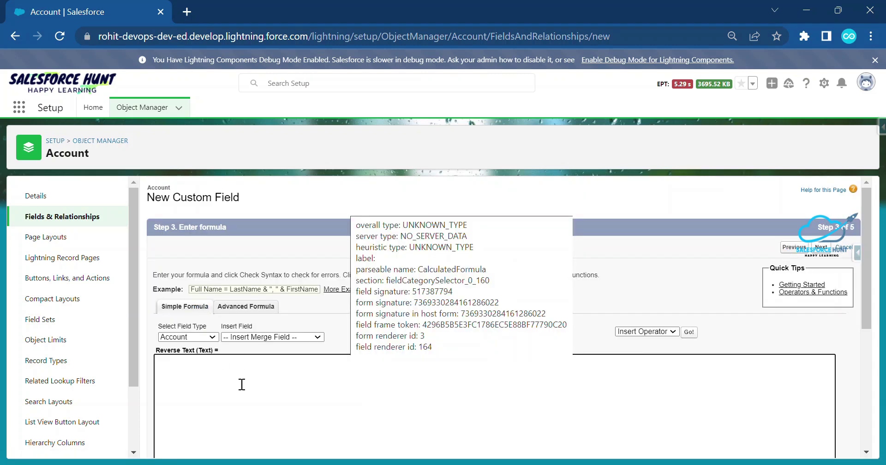
Insert the REVERSE function in the advanced formula editor and delete its "text" placeholder.
scroll(287, 344, down, 1)
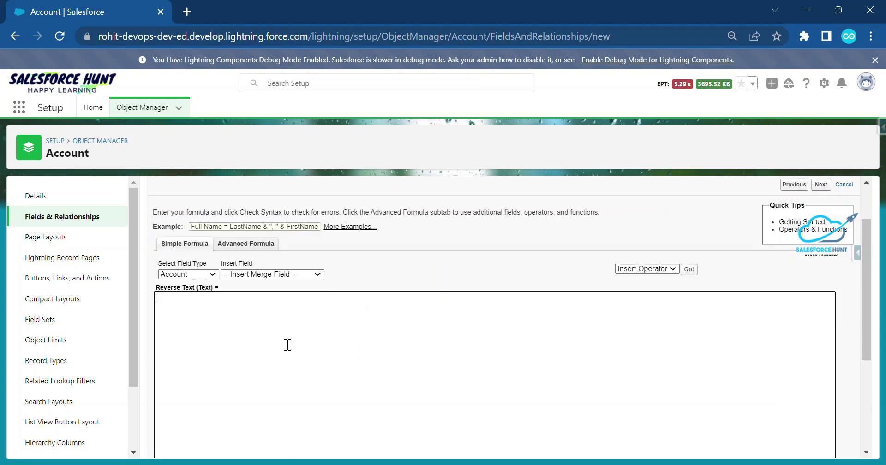
click(243, 238)
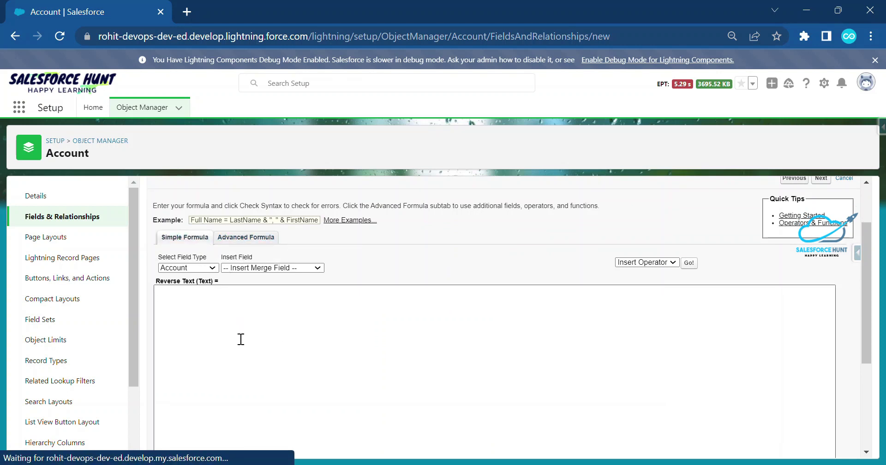
scroll(320, 323, down, 3)
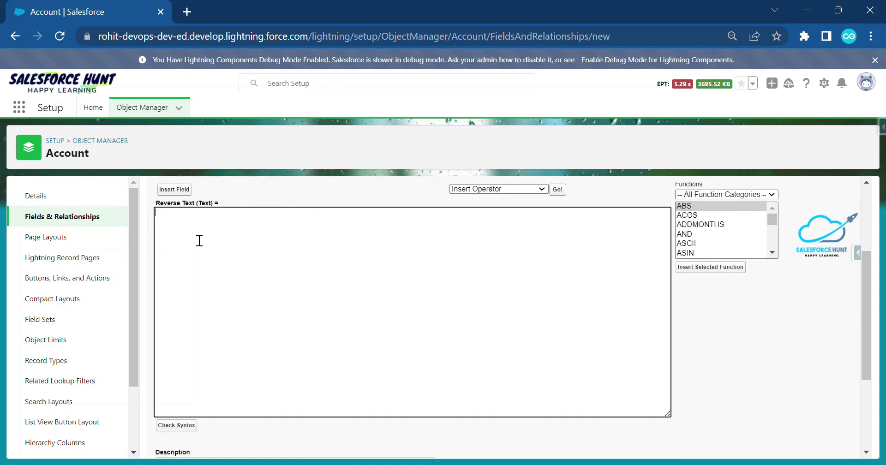
scroll(199, 241, up, 3)
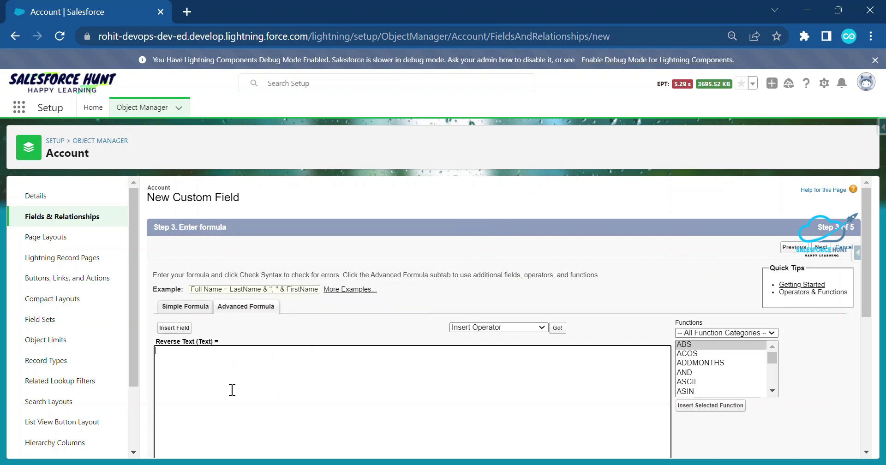
scroll(651, 335, down, 2)
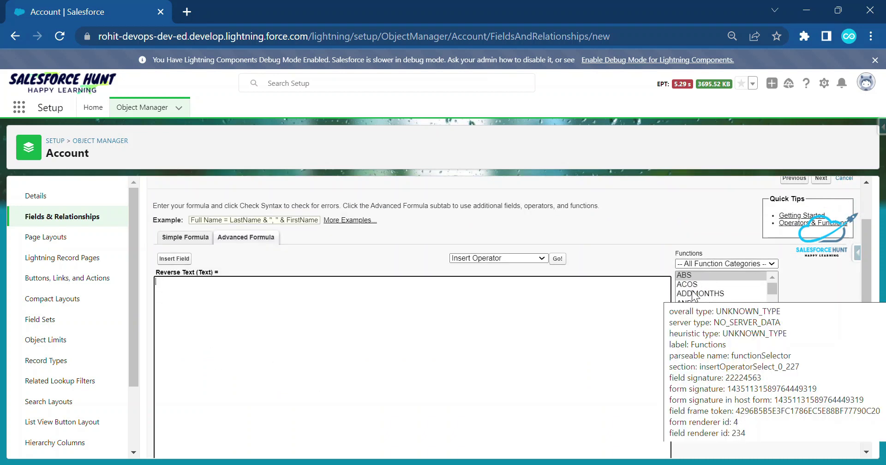
scroll(695, 296, down, 6)
scroll(700, 291, up, 6)
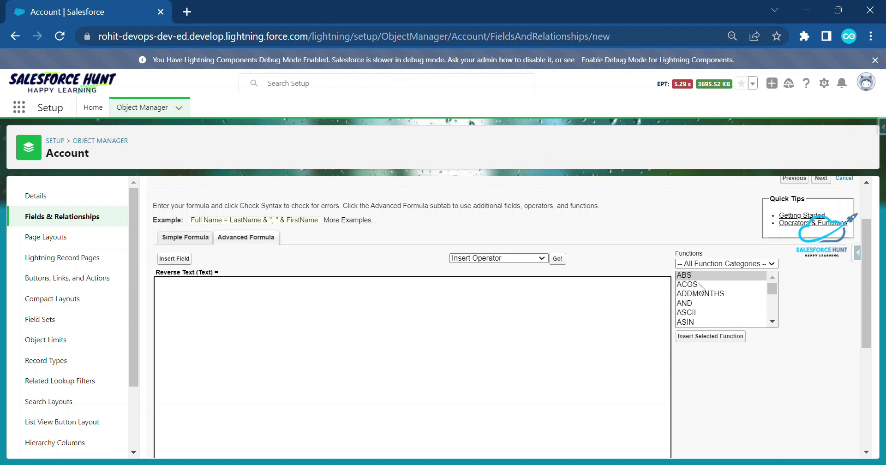
click(694, 295)
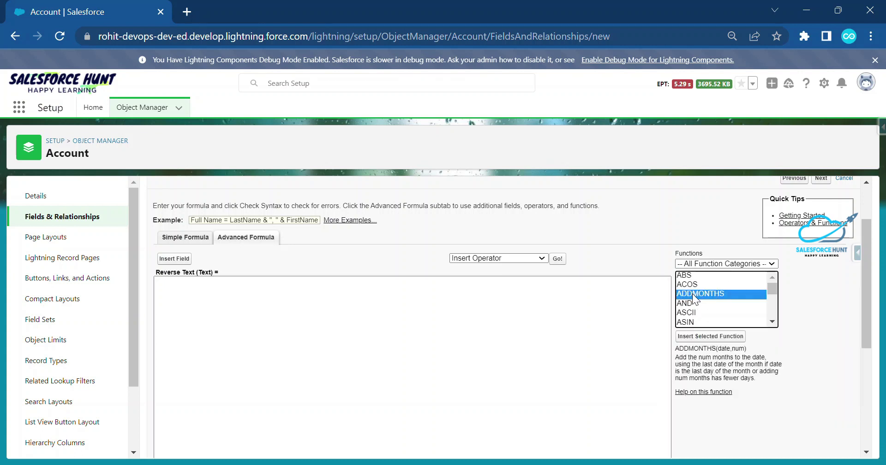
key(r)
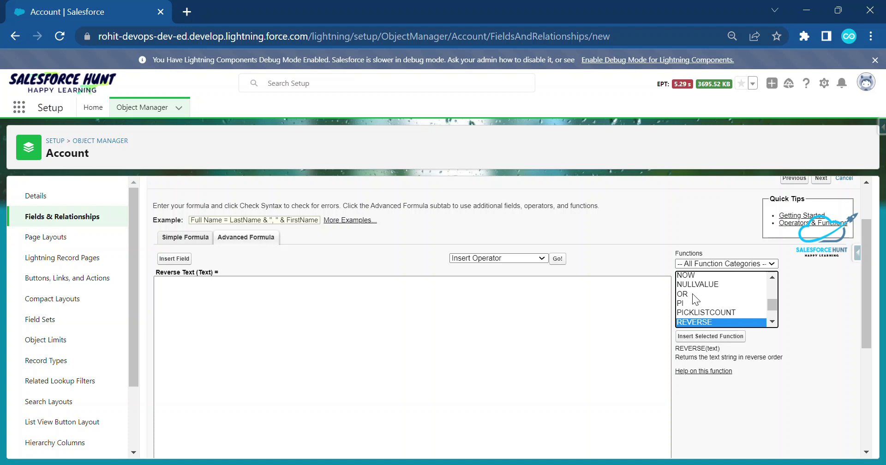
click(711, 337)
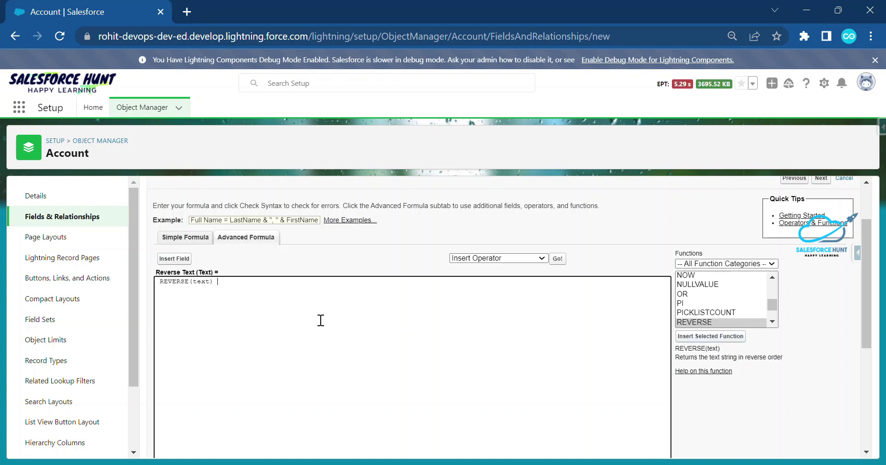
double_click(201, 283)
key(BackSpace)
Try the Account object's Industry field as the argument of REVERSE, then remove it.
click(183, 260)
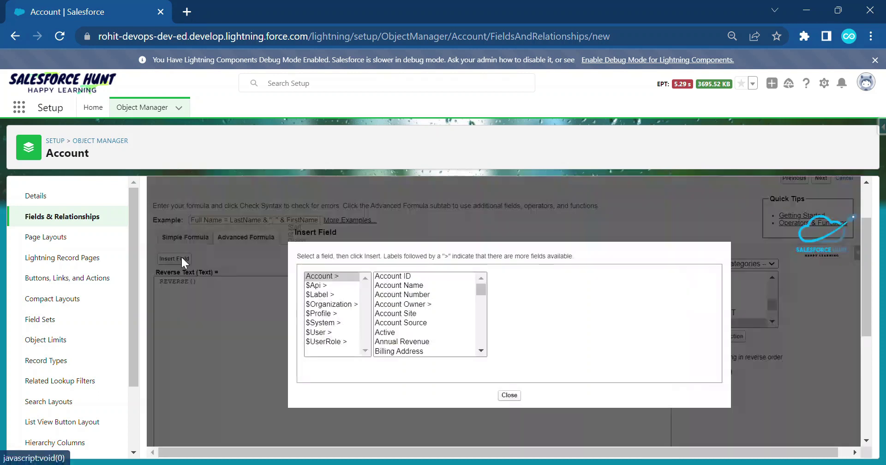
click(312, 279)
scroll(414, 335, down, 10)
scroll(414, 335, up, 10)
scroll(423, 323, down, 3)
scroll(423, 323, down, 10)
scroll(416, 323, down, 6)
scroll(384, 327, up, 10)
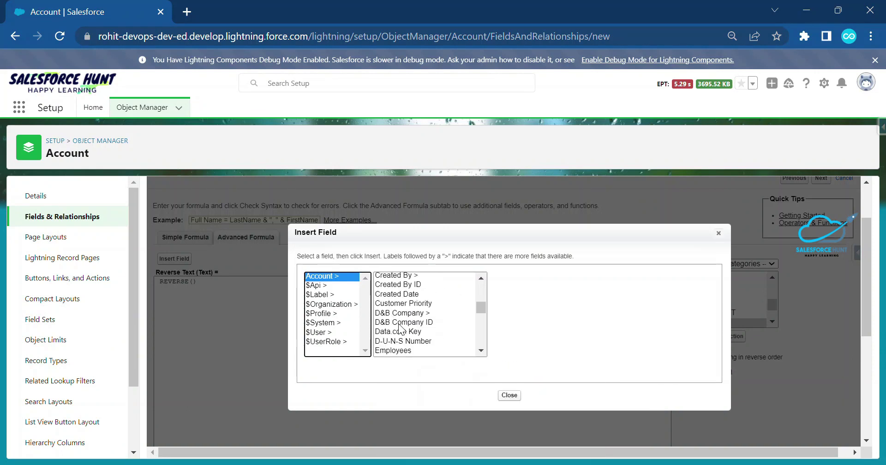
scroll(408, 328, down, 3)
scroll(409, 328, down, 6)
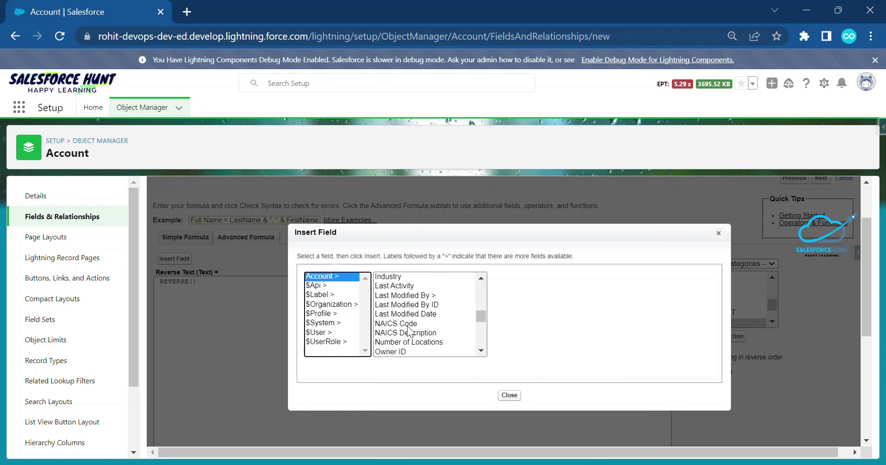
scroll(409, 328, up, 2)
click(395, 281)
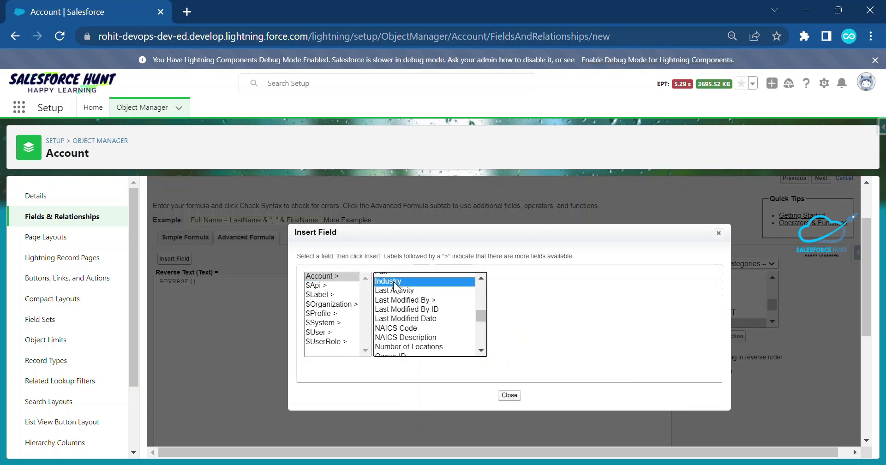
click(520, 334)
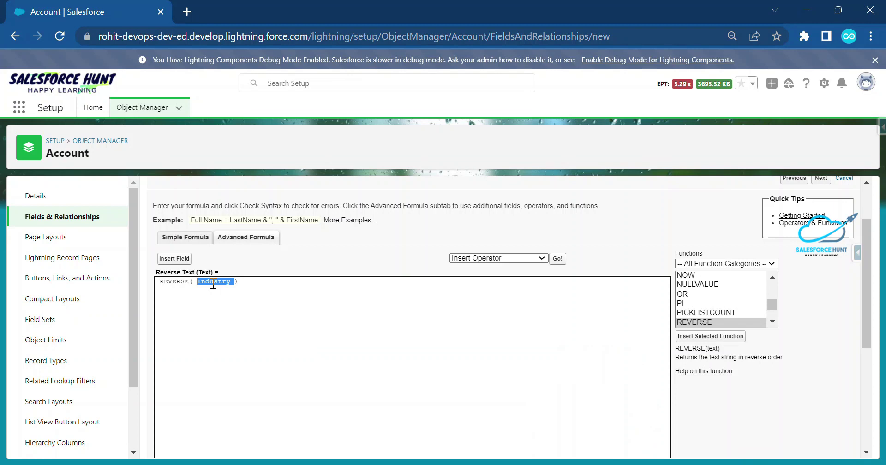
key(BackSpace)
click(690, 287)
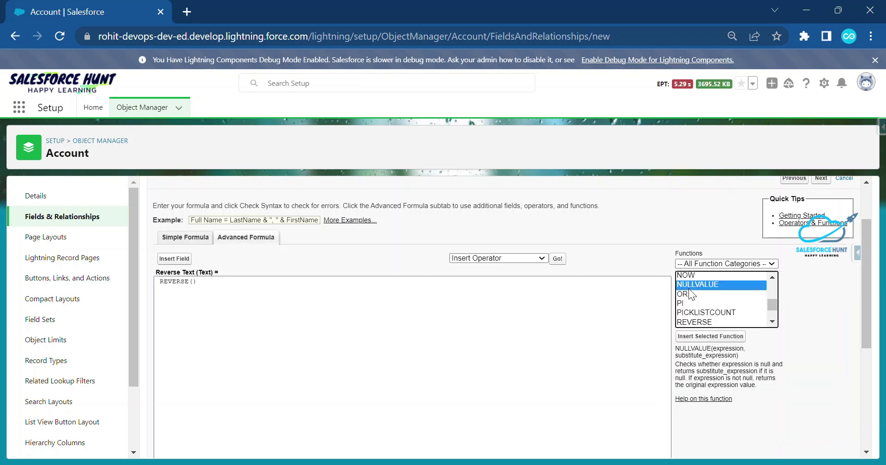
text(text)
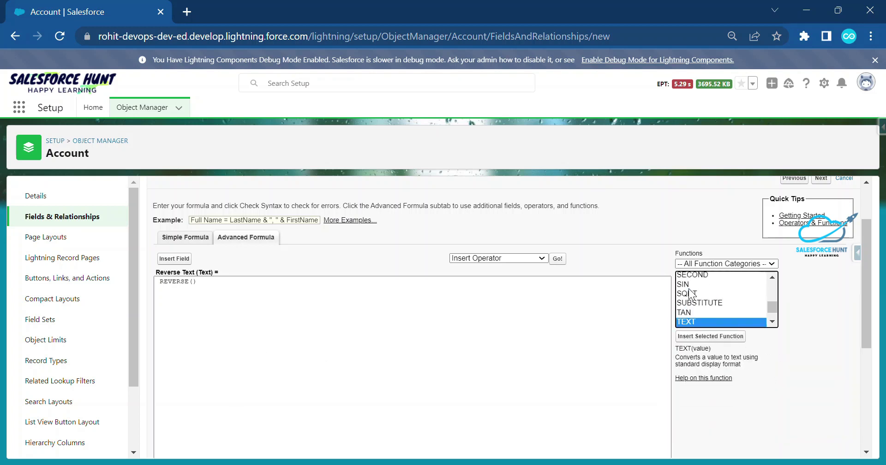
key(Return)
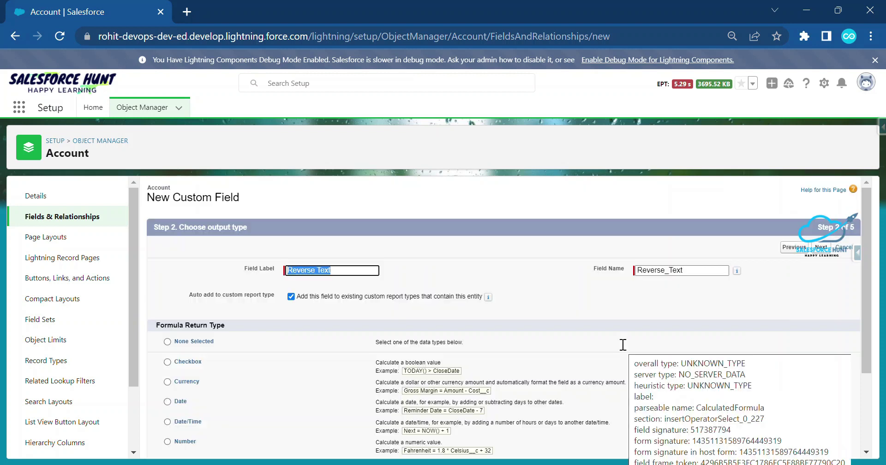
scroll(693, 427, down, 2)
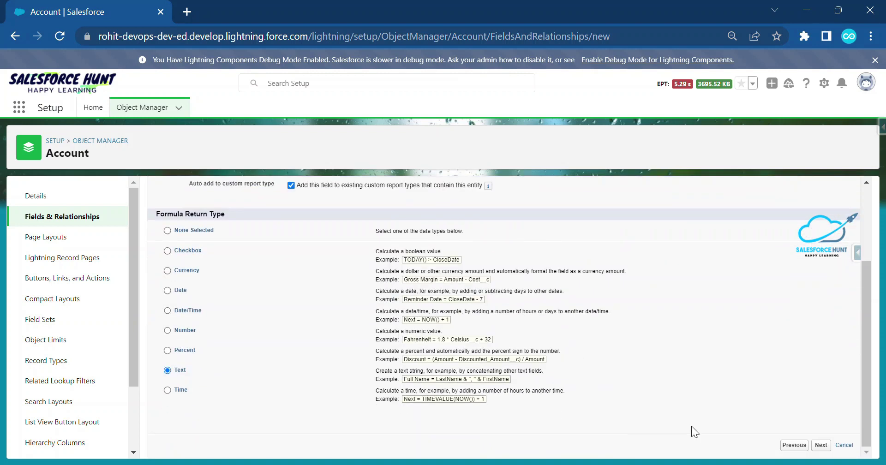
click(830, 451)
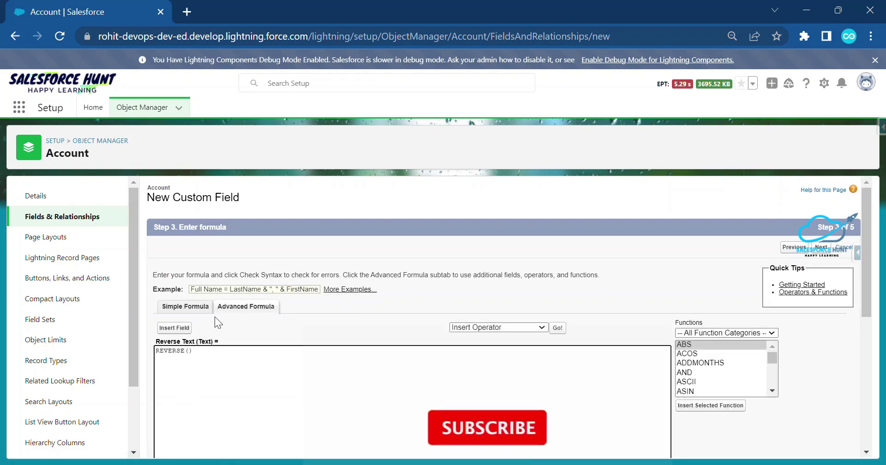
Nest the TEXT function inside the parentheses of REVERSE and delete its "value" placeholder.
click(188, 352)
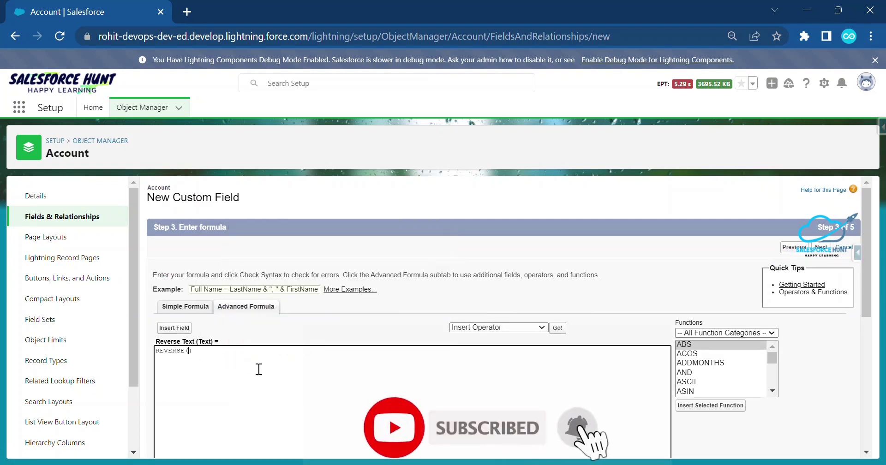
click(687, 373)
key(t)
key(e)
click(703, 406)
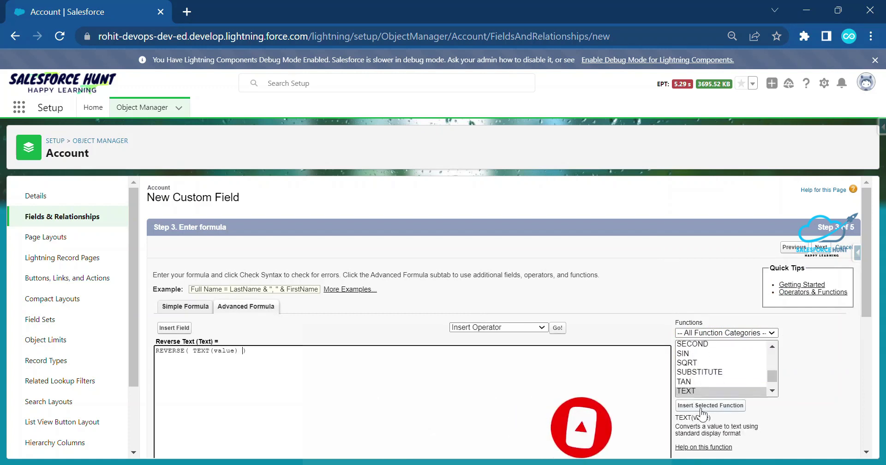
double_click(224, 351)
key(BackSpace)
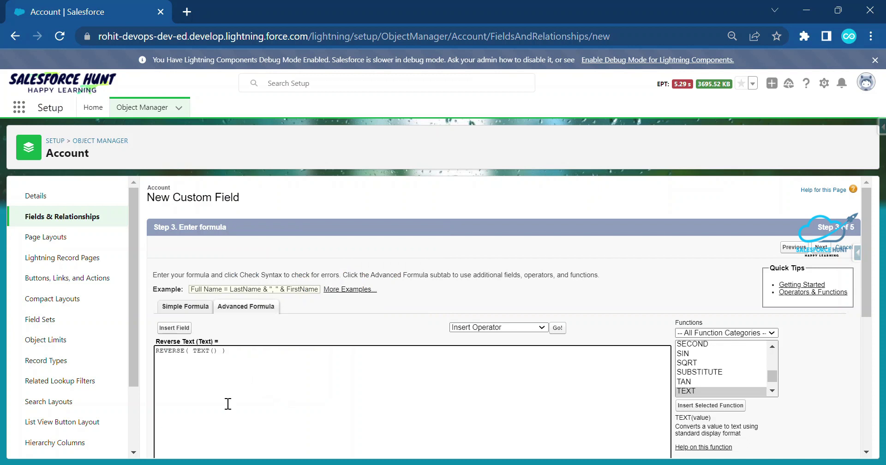
Insert the Account object's Industry field as the argument of the TEXT function.
click(175, 328)
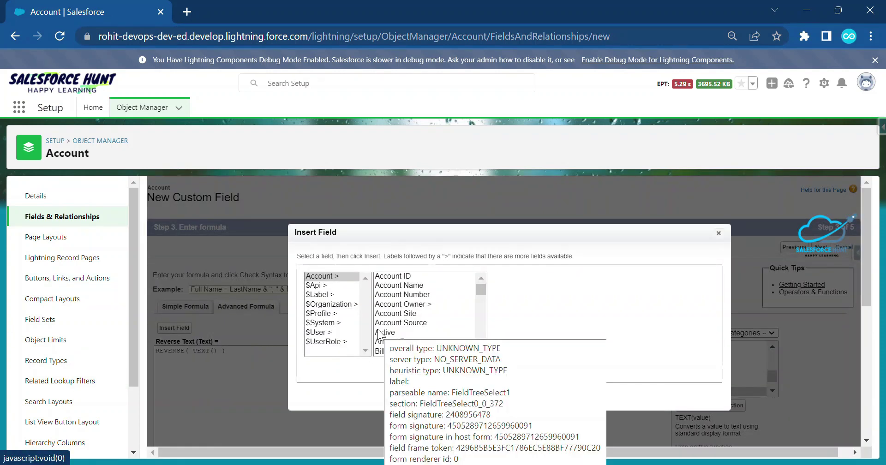
scroll(411, 328, down, 3)
scroll(412, 330, down, 5)
scroll(422, 320, down, 1)
click(388, 287)
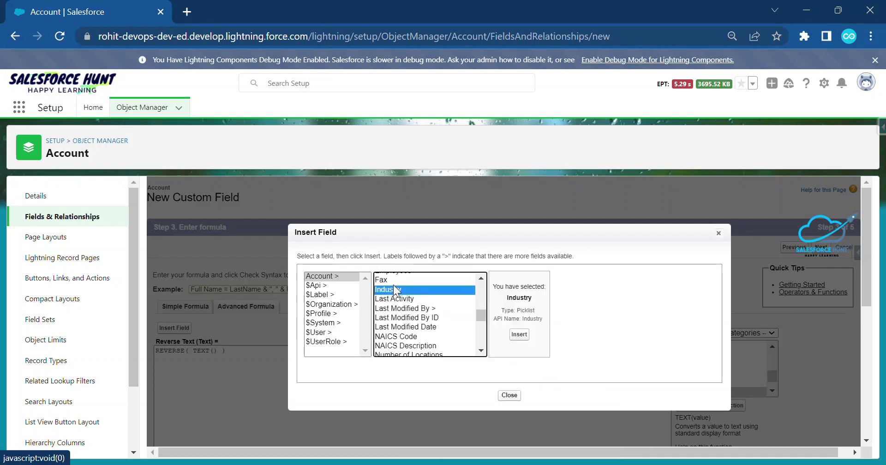
click(520, 335)
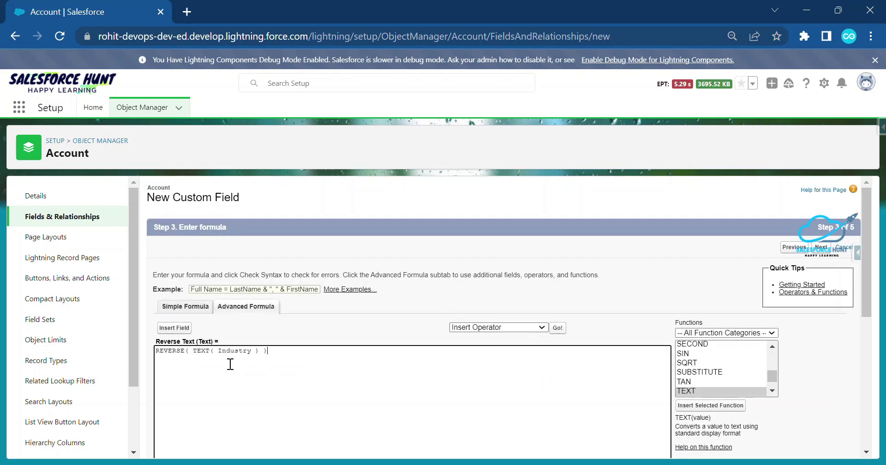
Remove the extra spaces so the formula reads REVERSE(TEXT(Industry)).
click(205, 352)
click(193, 352)
key(BackSpace)
click(255, 354)
text())
click(215, 351)
key(BackSpace)
Check the syntax of the REVERSE(TEXT(Industry)) formula and read the result.
scroll(291, 372, down, 3)
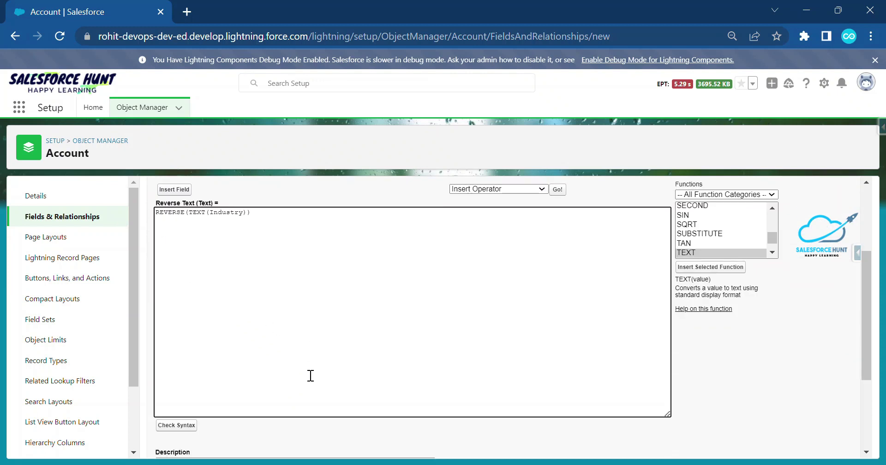
click(185, 426)
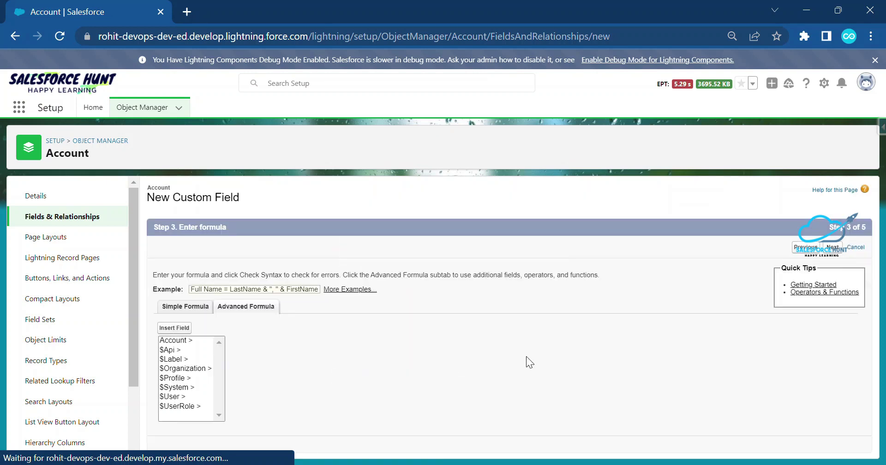
scroll(342, 340, down, 5)
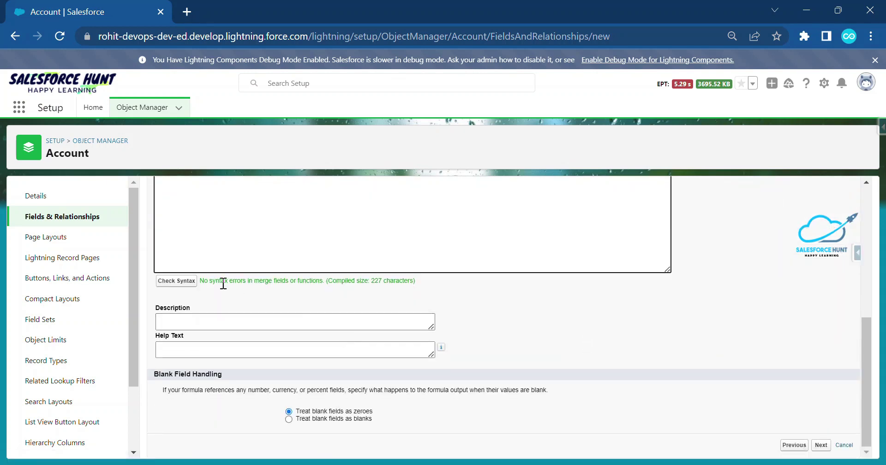
drag(201, 281, 425, 283)
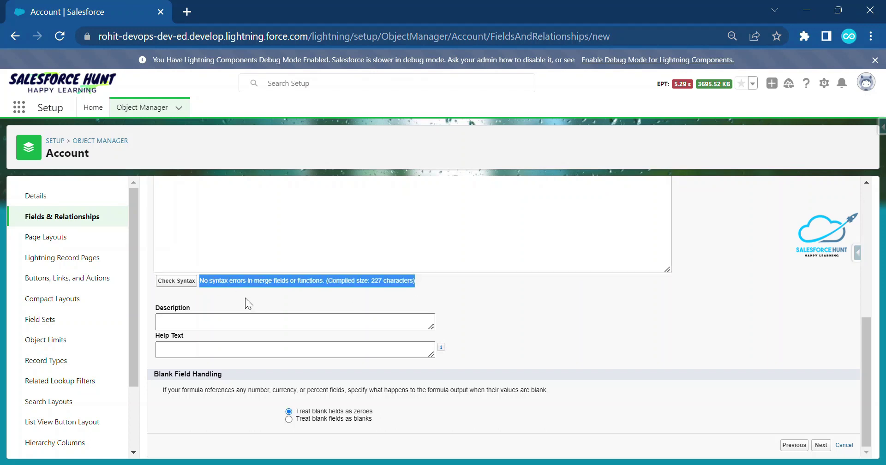
Add the comment "/* This is function work for the reverse the string */" above the formula, separated by a blank line.
scroll(315, 311, up, 5)
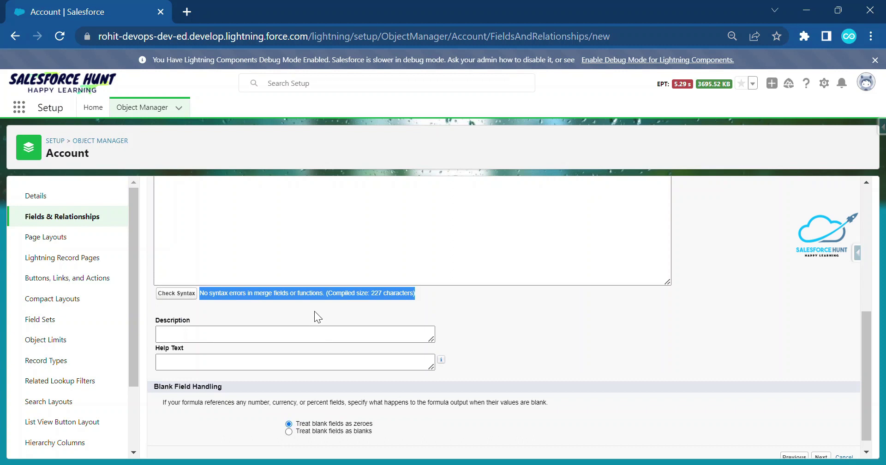
click(157, 346)
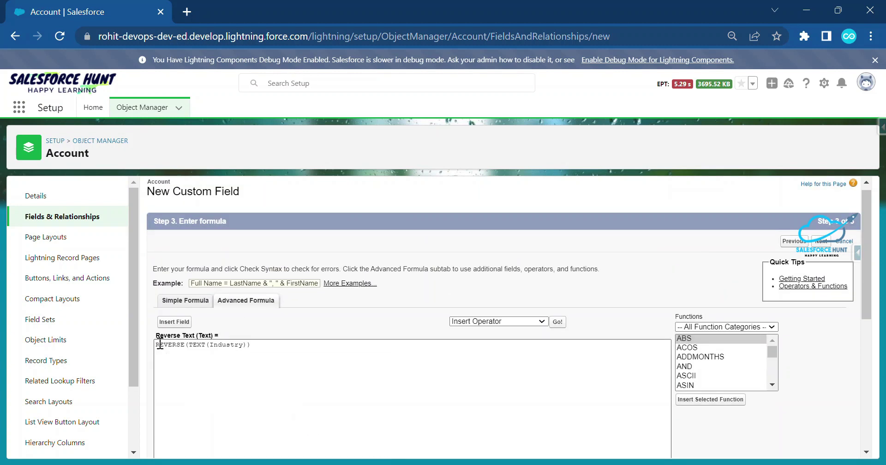
key(Return)
key(Return)
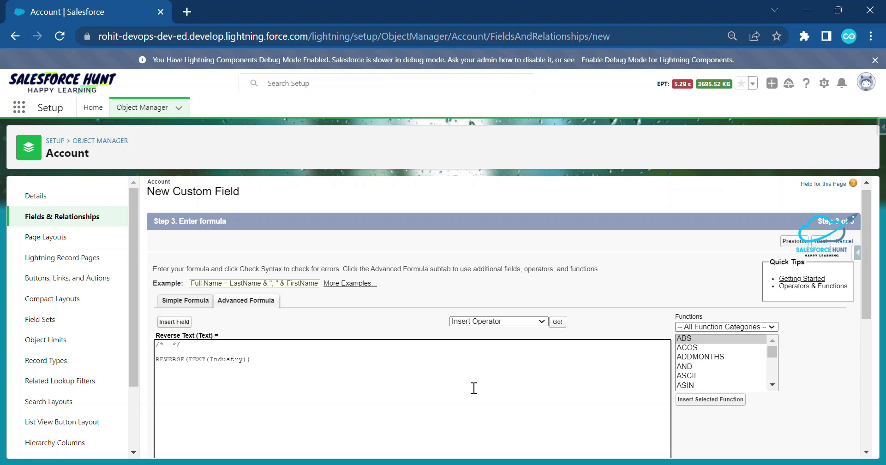
text(is is function work )
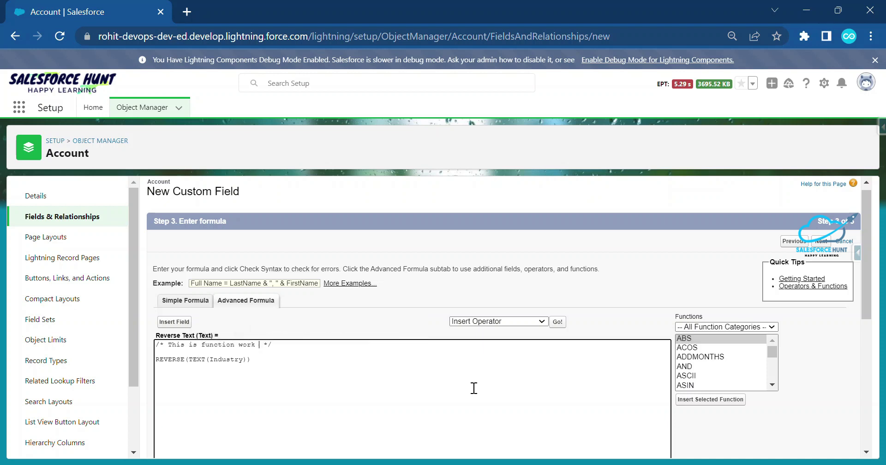
text(for the reverse the )
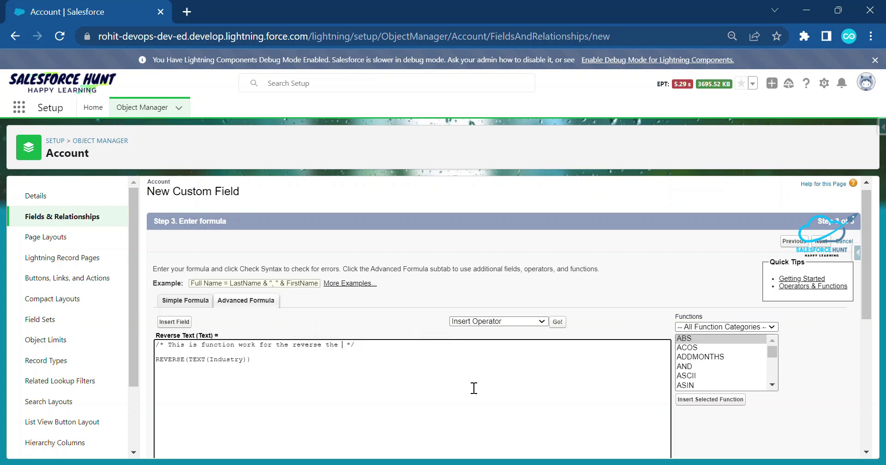
text(string)
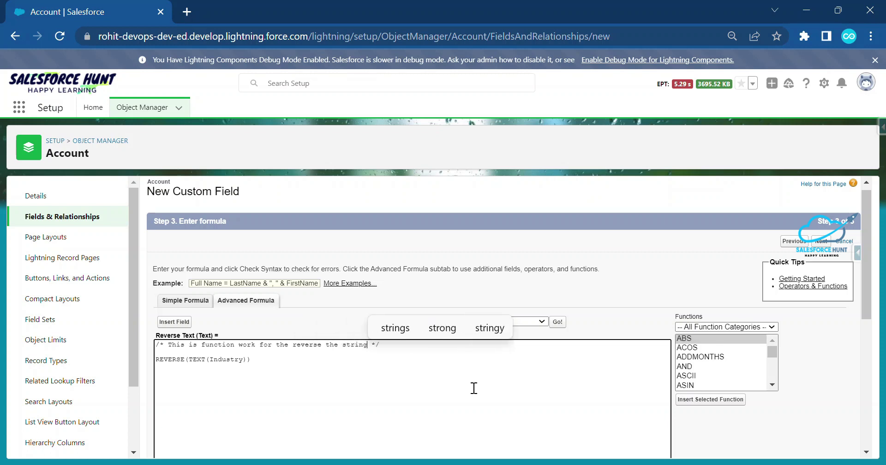
drag(386, 344, 161, 334)
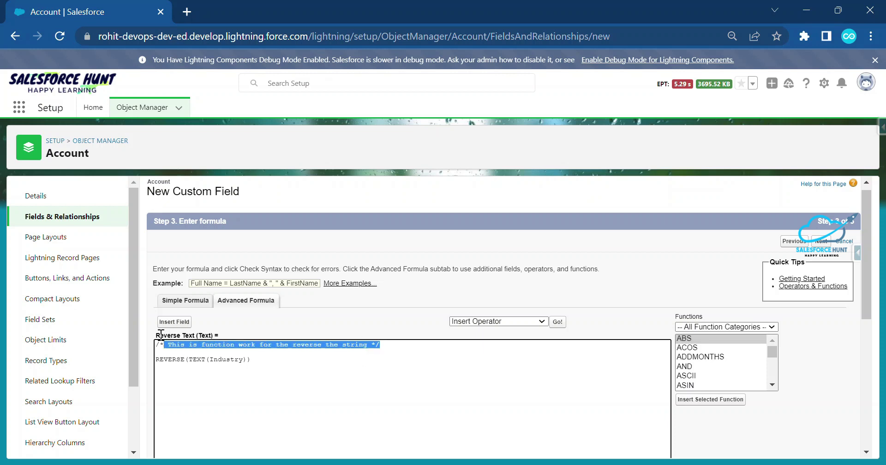
click(306, 376)
drag(398, 348, 139, 342)
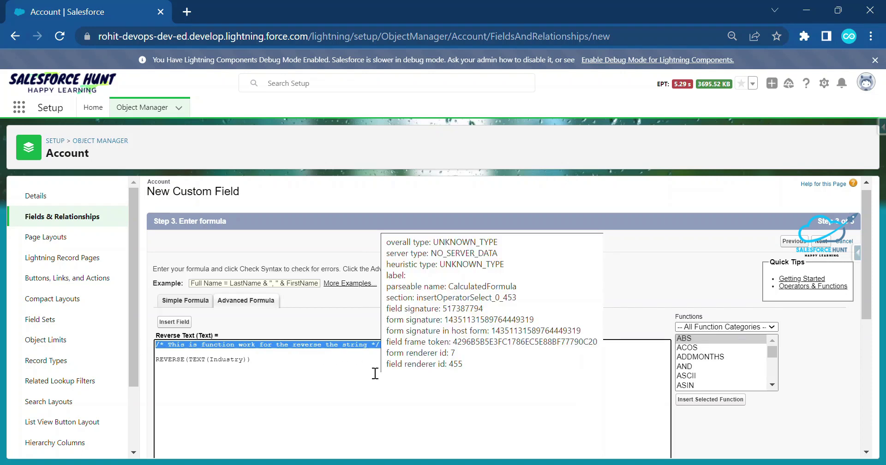
click(288, 379)
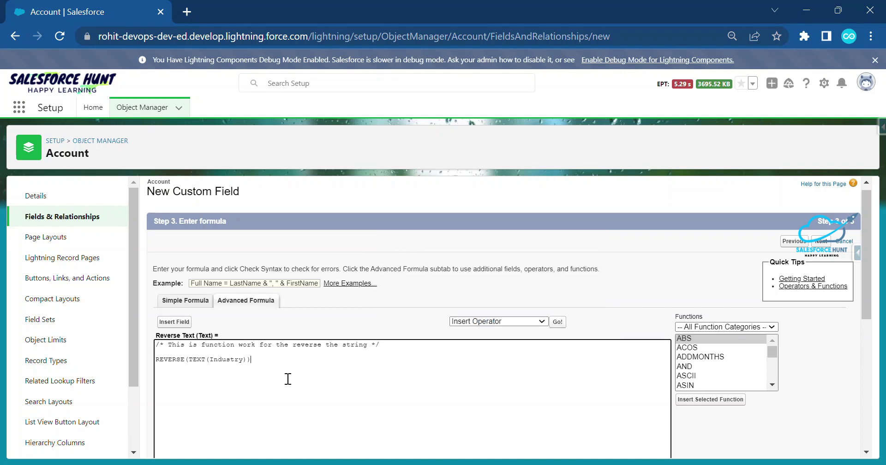
Check the syntax of the formula again with the comment included.
scroll(485, 362, down, 5)
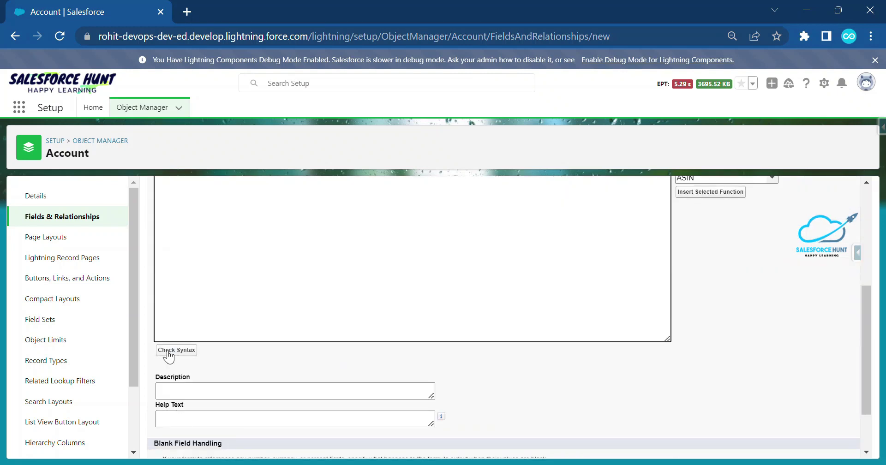
click(175, 351)
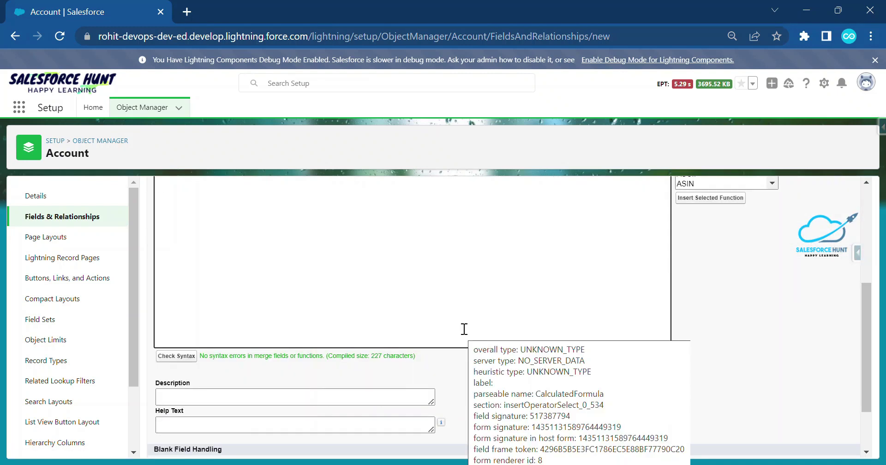
scroll(292, 363, up, 5)
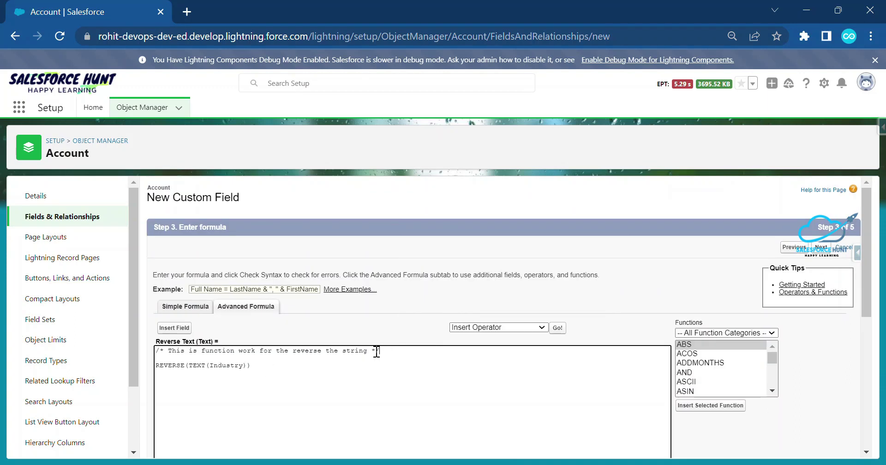
drag(379, 352, 156, 351)
click(336, 363)
key(shift+Left)
key(shift+Left)
key(ctrl+a)
click(336, 373)
Continue past the formula step and accept the default field-level security for the Reverse Text field.
scroll(402, 353, down, 6)
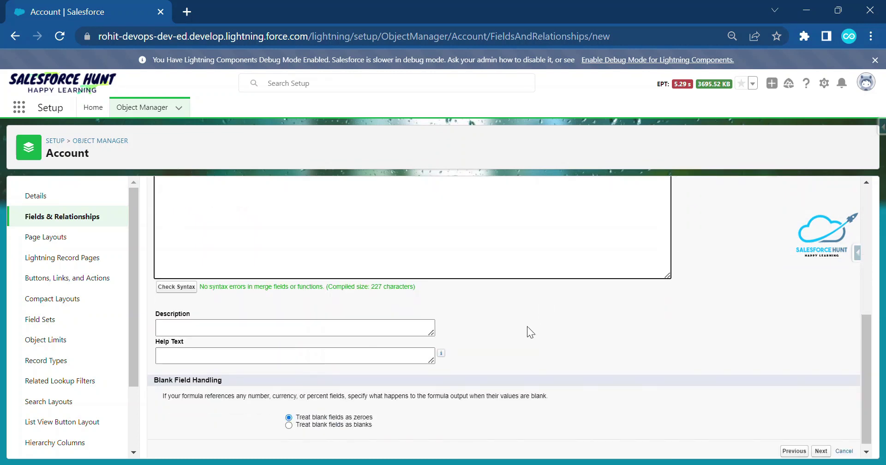
click(821, 445)
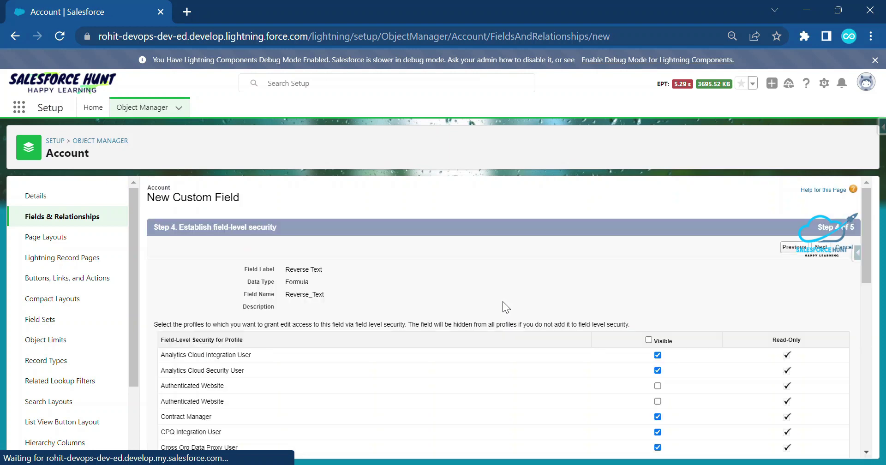
click(821, 248)
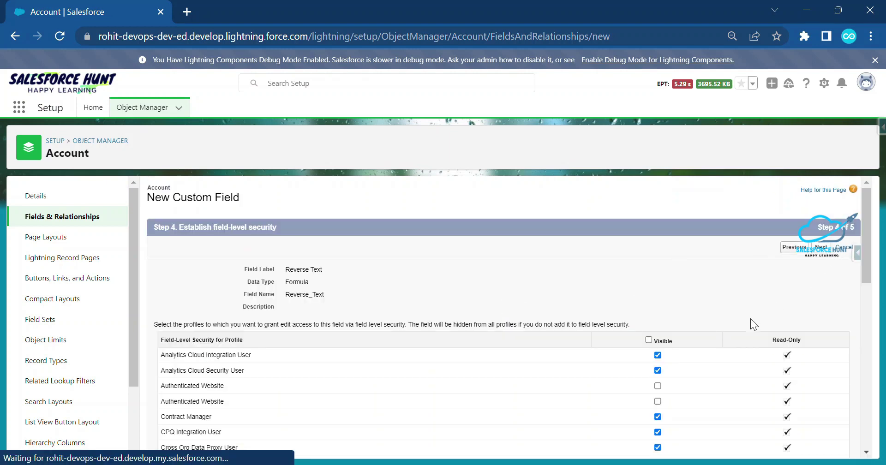
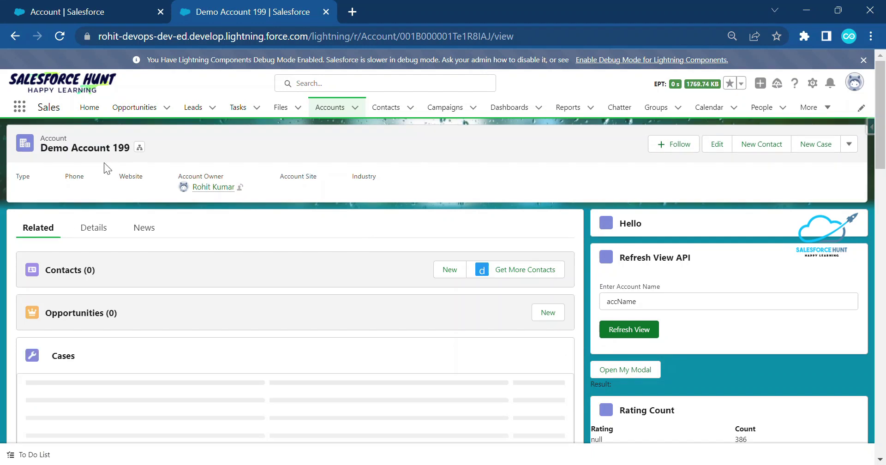
Show the details of the Demo Account 199 record and locate its Reverse Text field.
click(99, 230)
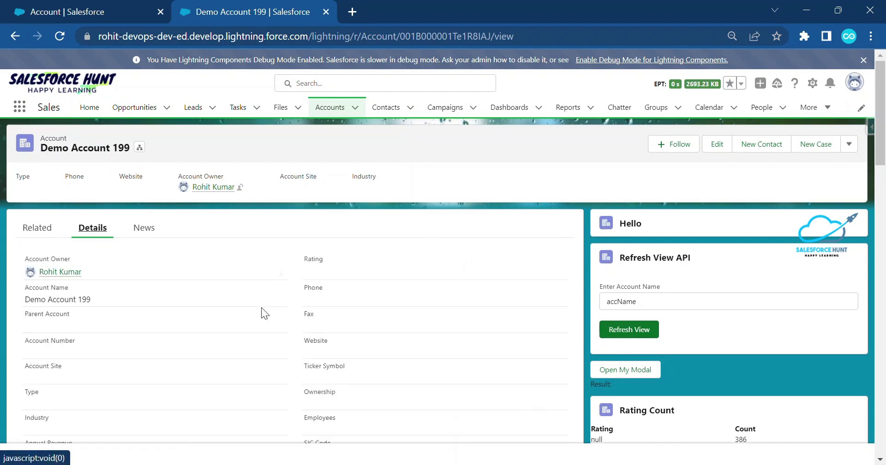
scroll(223, 329, down, 5)
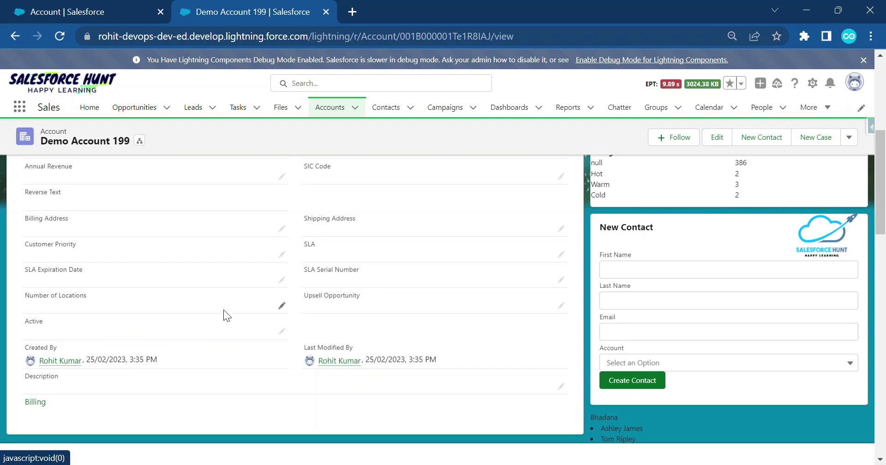
scroll(224, 309, down, 4)
scroll(226, 312, up, 8)
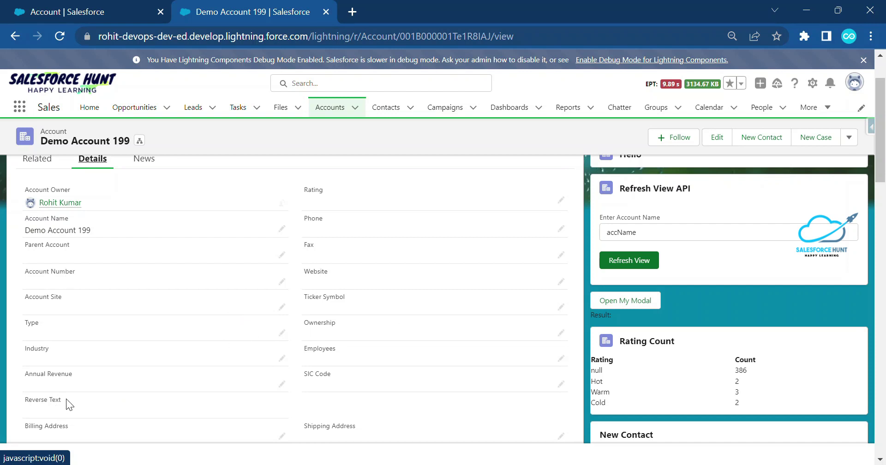
drag(61, 399, 38, 401)
scroll(294, 273, up, 2)
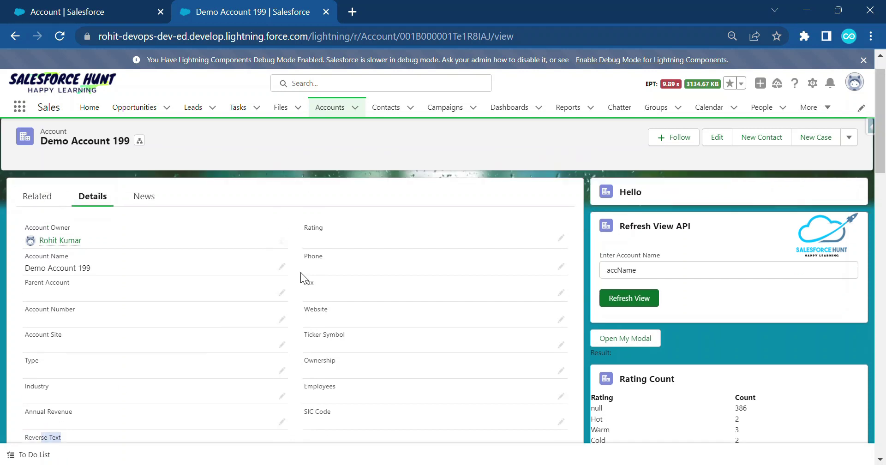
Set the Industry of the Demo Account 199 record to Food & Beverage and save the record.
scroll(161, 338, down, 5)
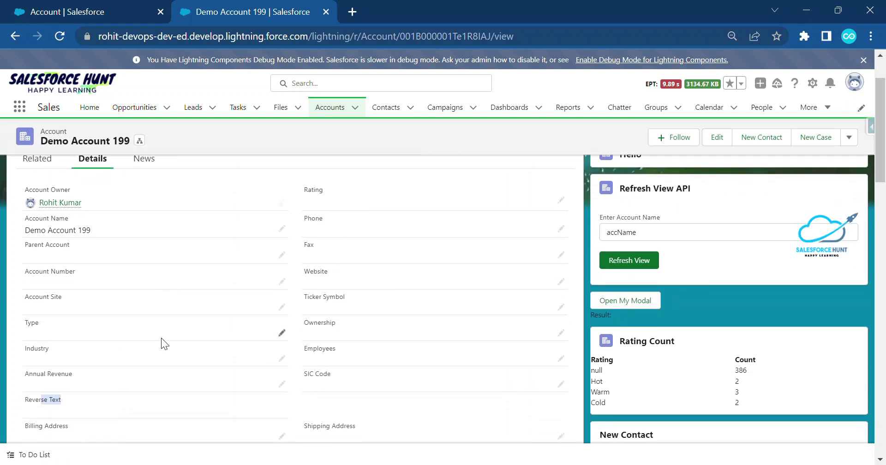
click(58, 212)
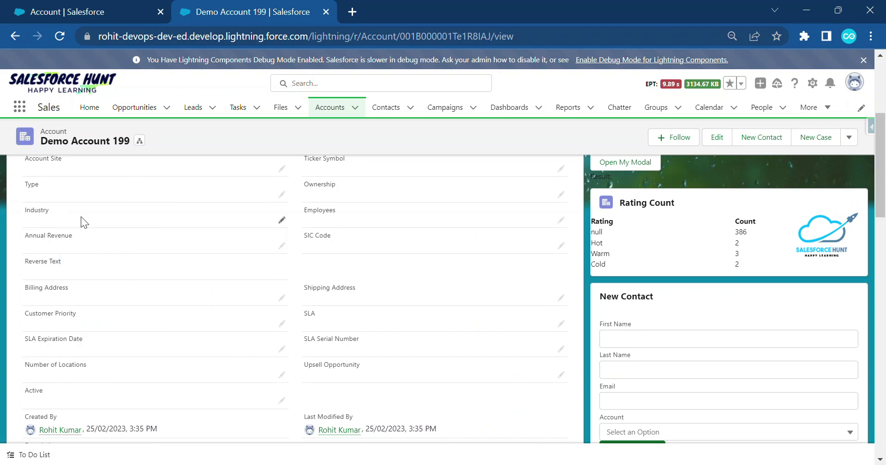
click(283, 222)
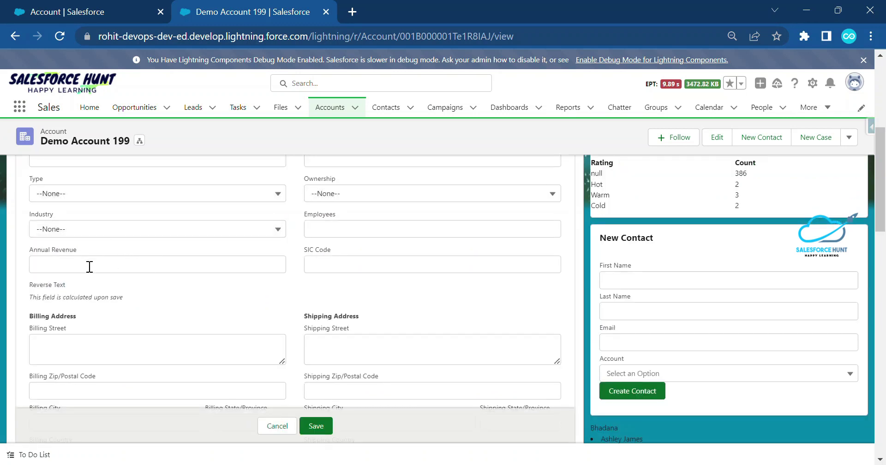
click(63, 230)
scroll(138, 323, down, 5)
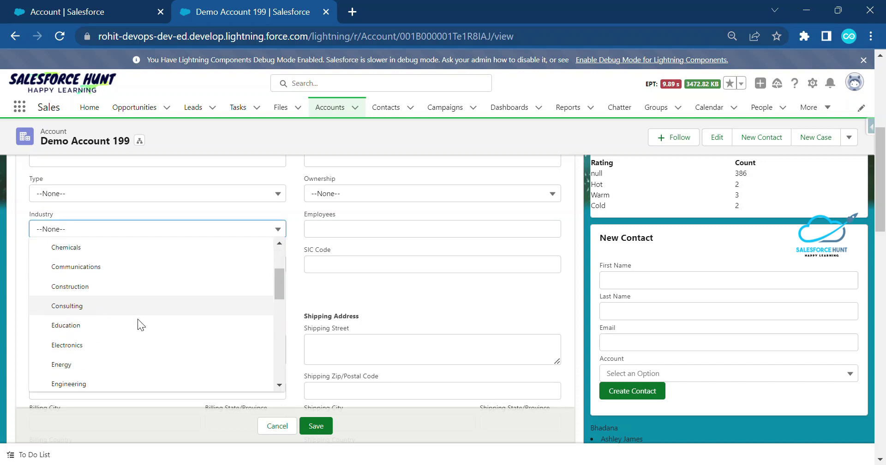
scroll(139, 322, down, 2)
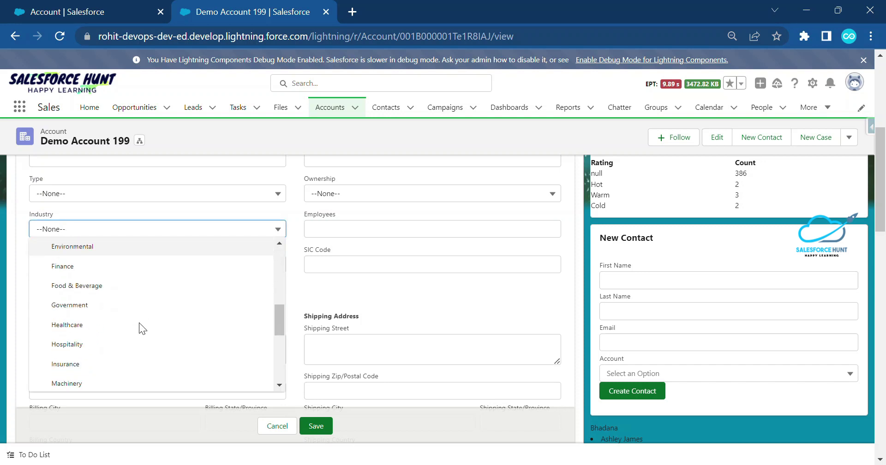
click(115, 290)
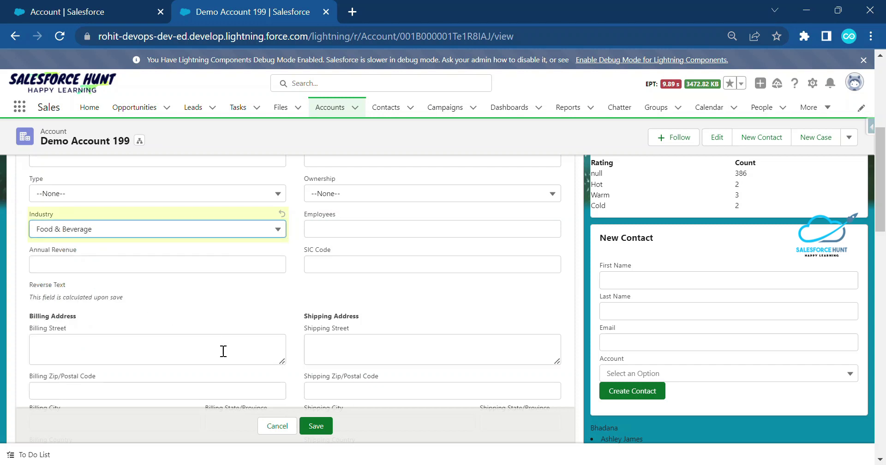
click(316, 427)
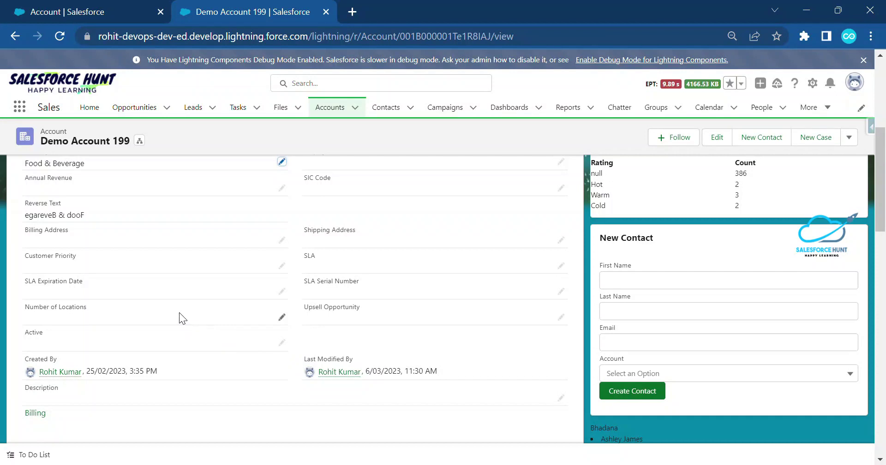
Compare the Reverse Text value with the Industry value on the saved record.
drag(85, 215, 28, 215)
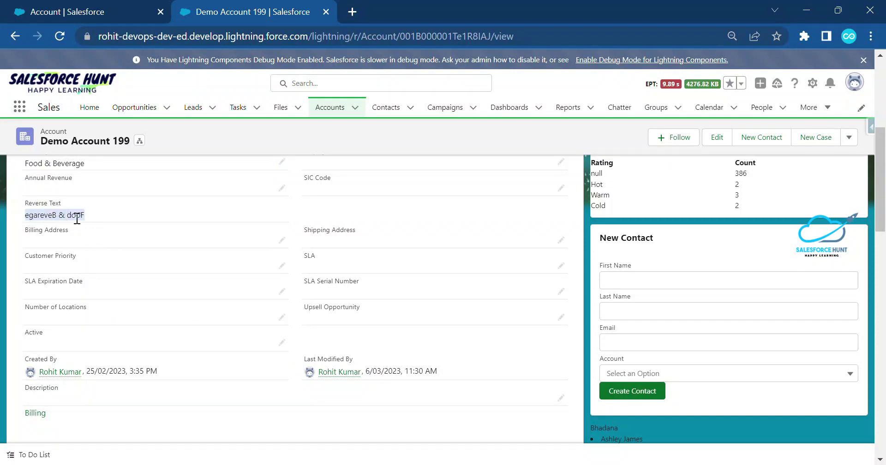
click(94, 216)
drag(22, 164, 86, 164)
drag(93, 215, 19, 220)
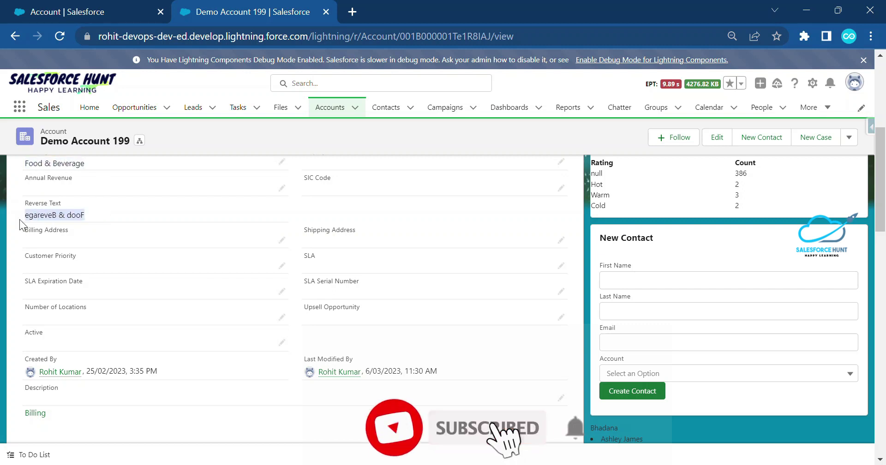
scroll(198, 263, up, 2)
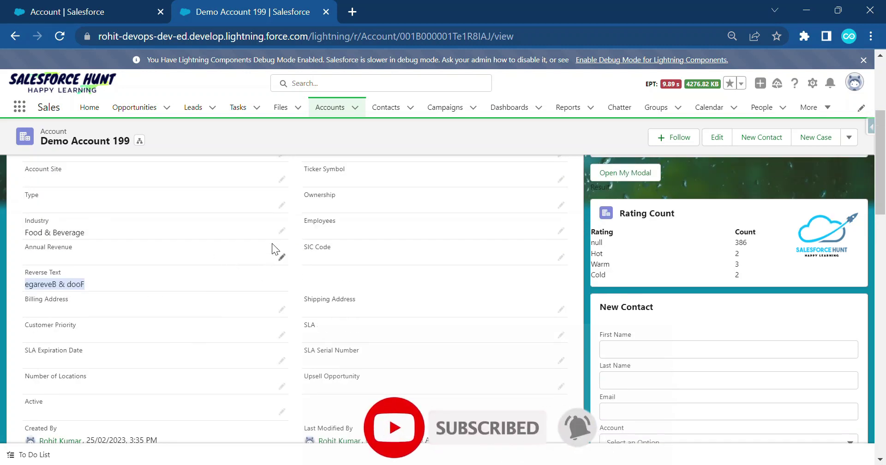
click(283, 235)
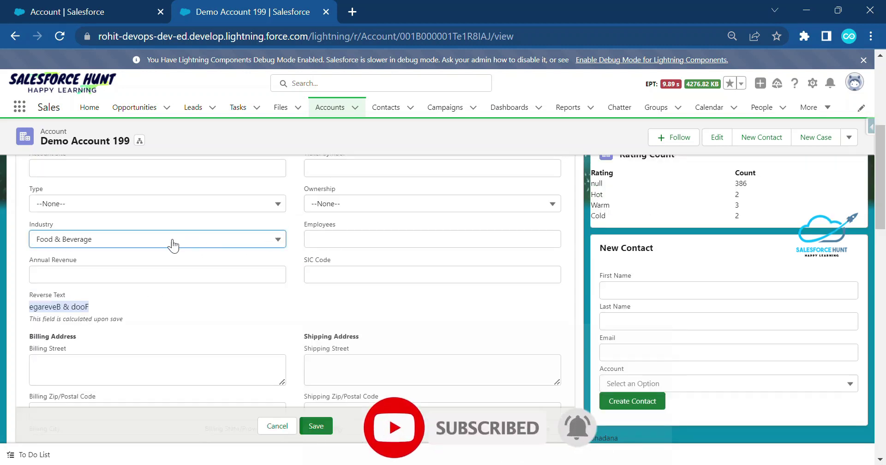
click(146, 248)
scroll(164, 330, down, 7)
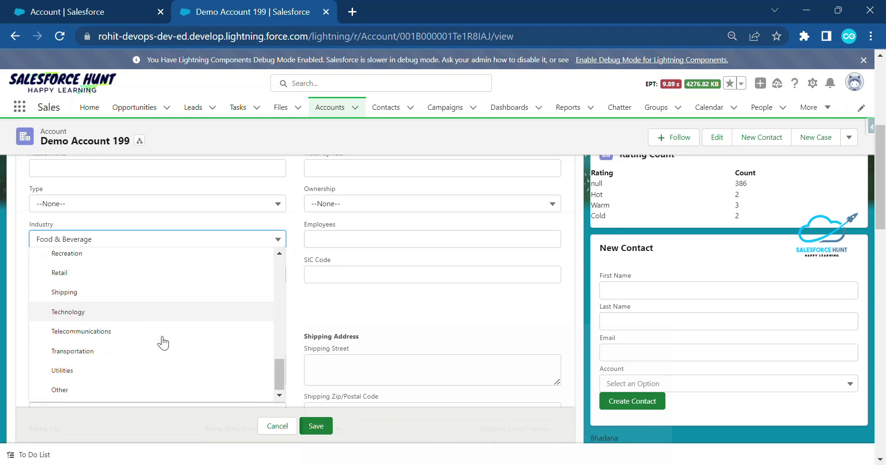
scroll(160, 282, up, 6)
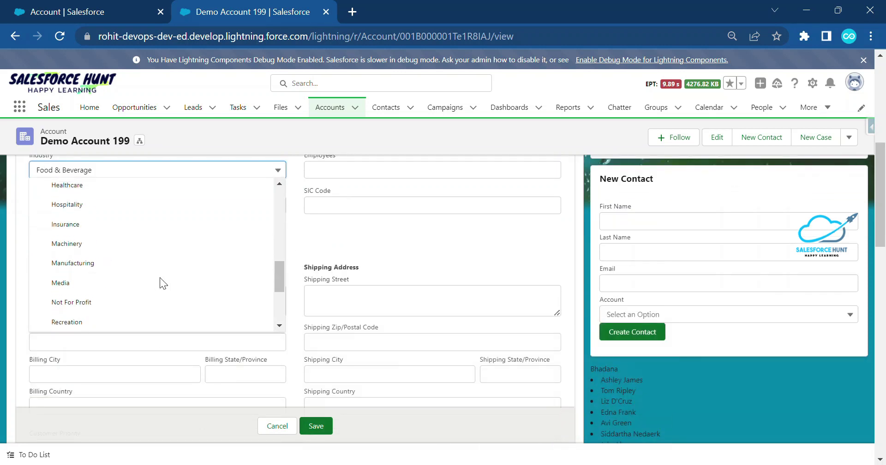
scroll(161, 284, up, 5)
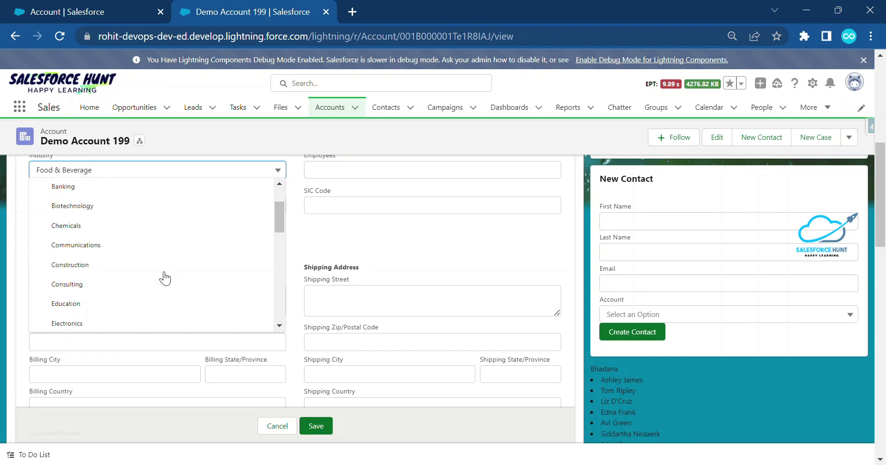
scroll(170, 269, up, 3)
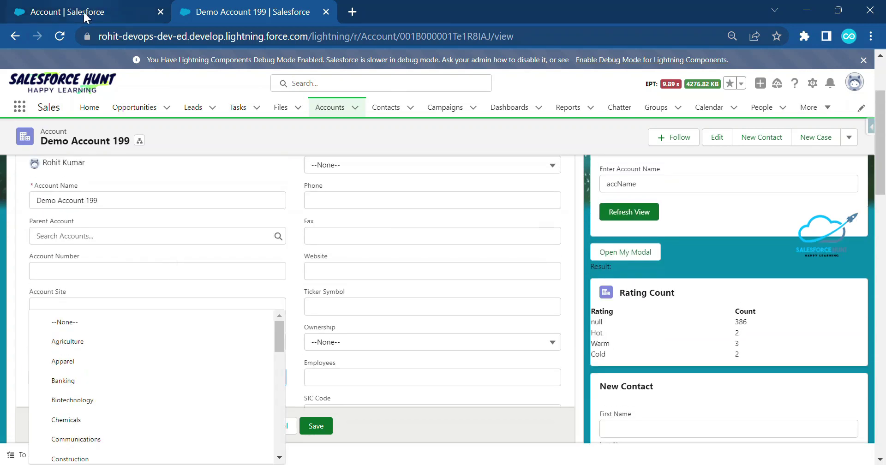
Return to the Account object's fields in Setup, open the Industry field and go to its picklist values.
key(ctrl+Tab)
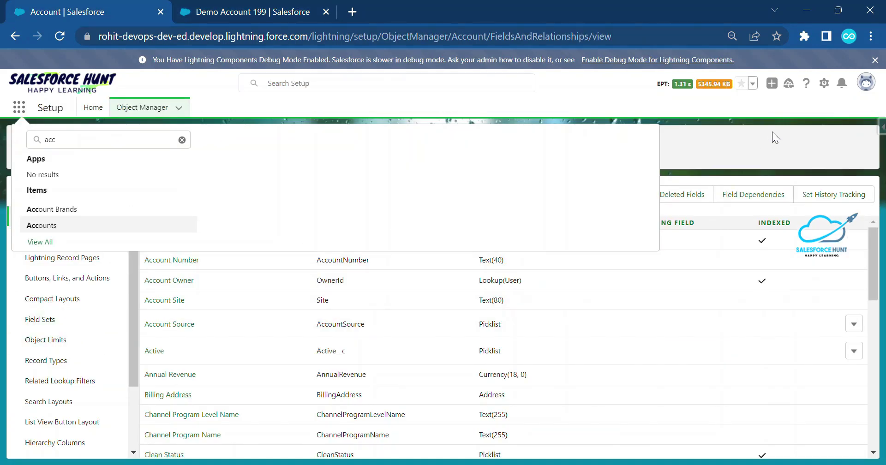
key(Escape)
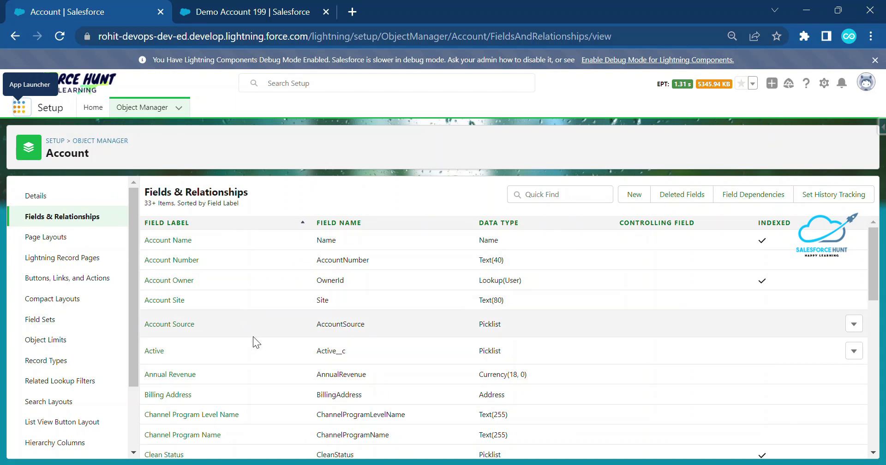
scroll(259, 339, down, 5)
scroll(276, 379, down, 2)
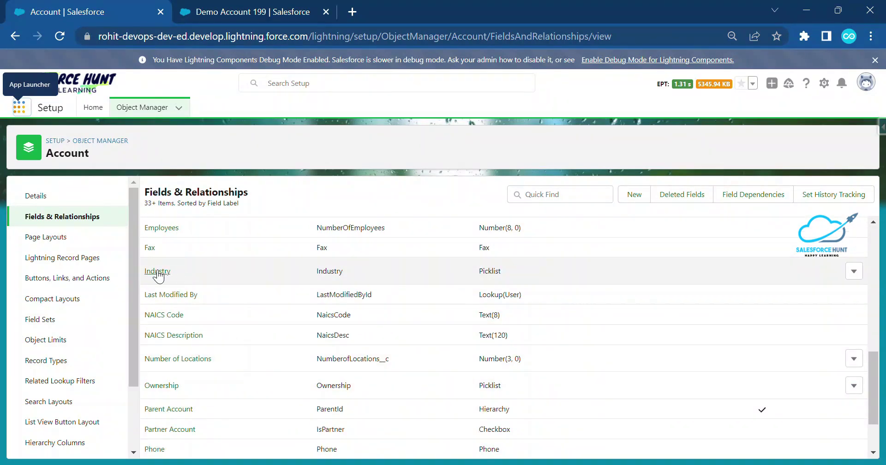
click(854, 273)
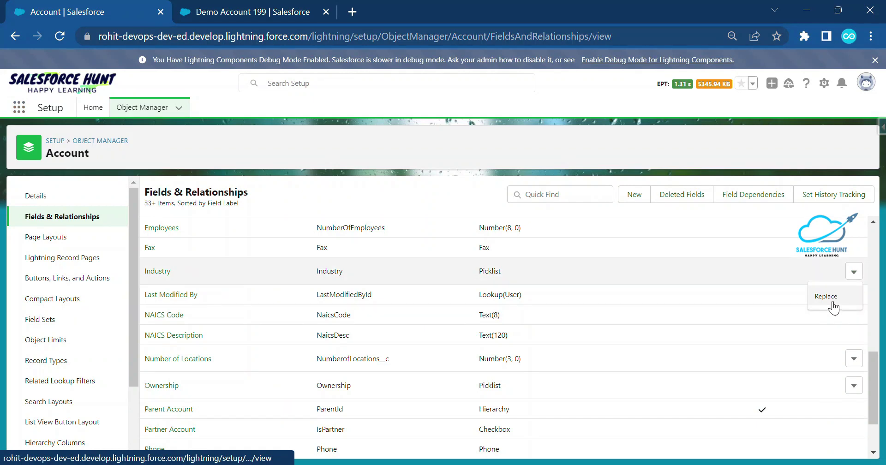
click(161, 273)
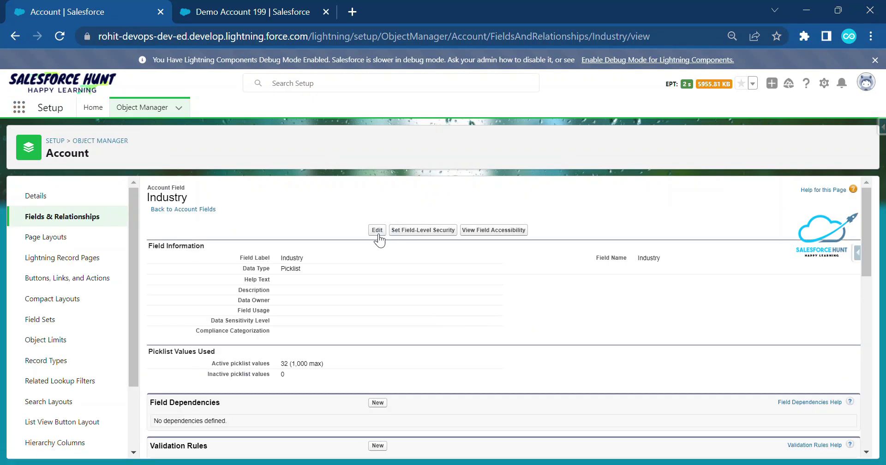
scroll(395, 344, down, 5)
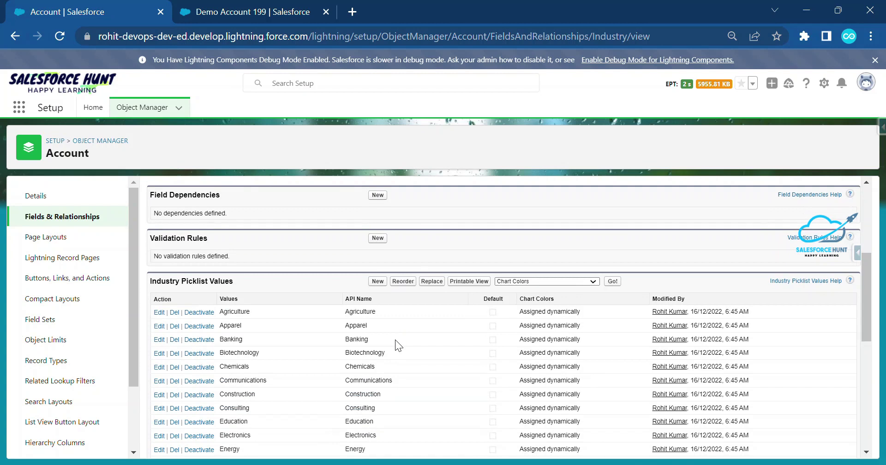
Add the new picklist value "This is Salesforce Hunt" to the Industry field and save it.
click(379, 283)
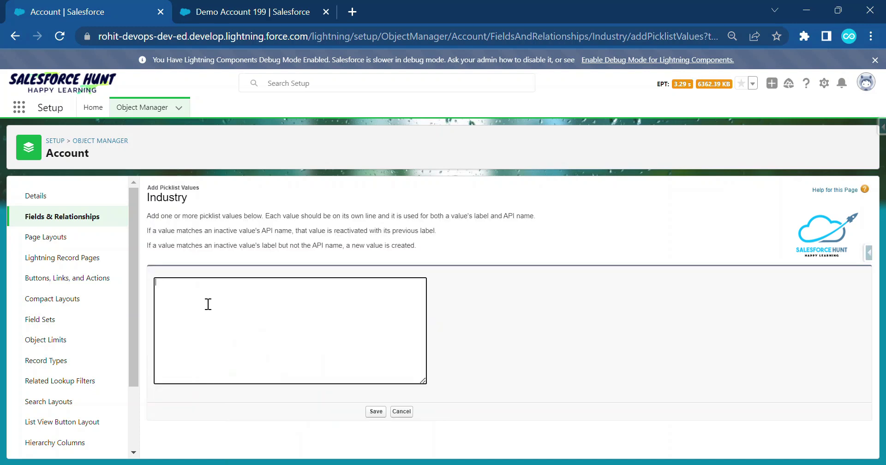
text(Thu)
text(is is )
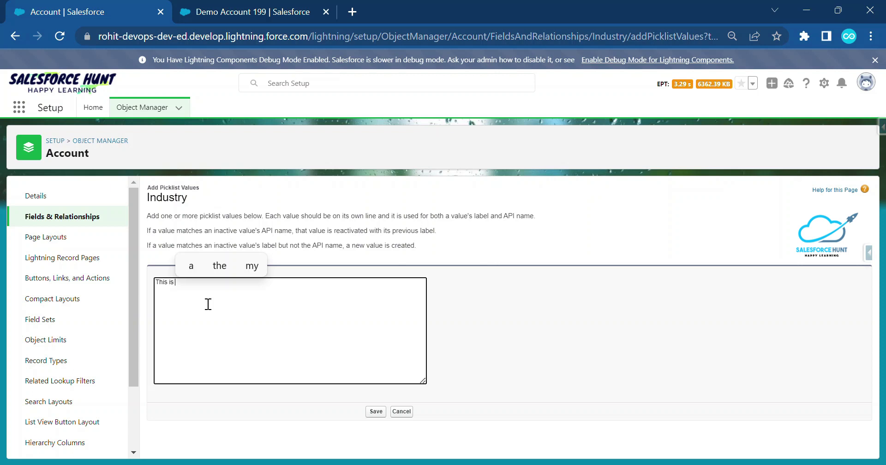
text(Salesfor)
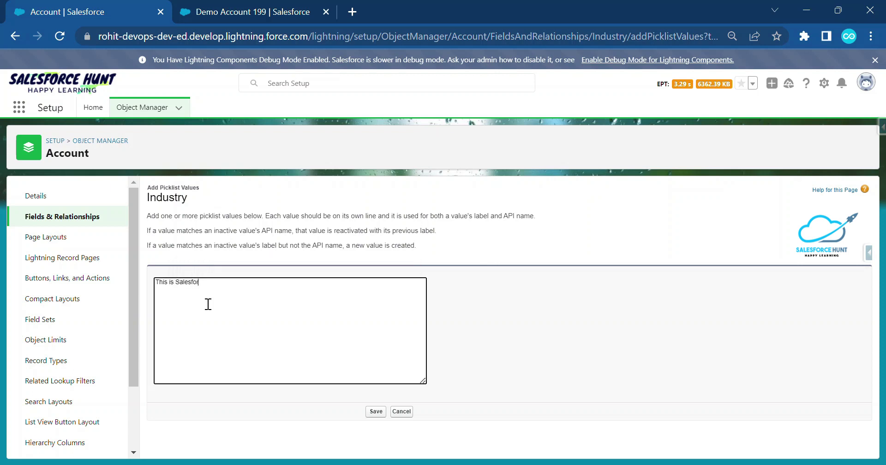
text(ce Hunt)
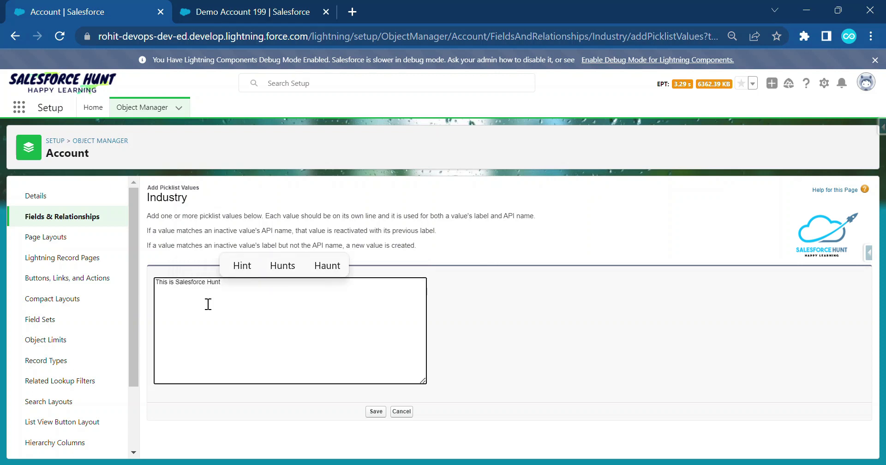
click(376, 411)
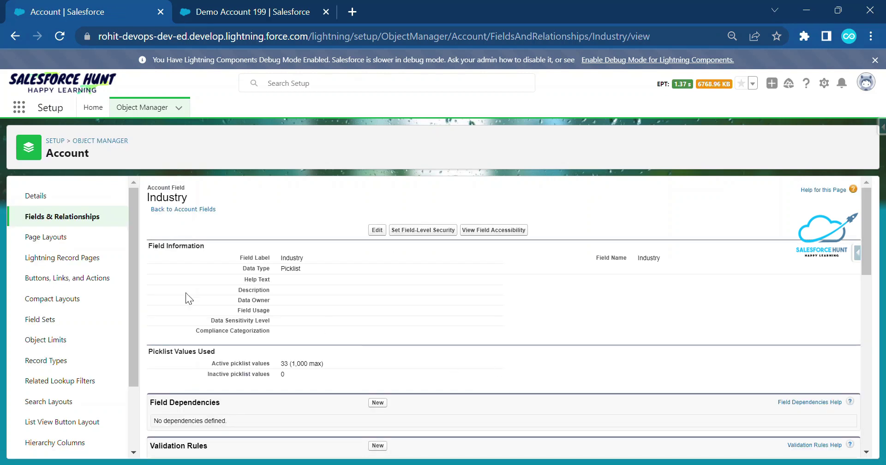
Switch back to the Demo Account 199 record, reload it and show its details down to the Industry field.
click(244, 12)
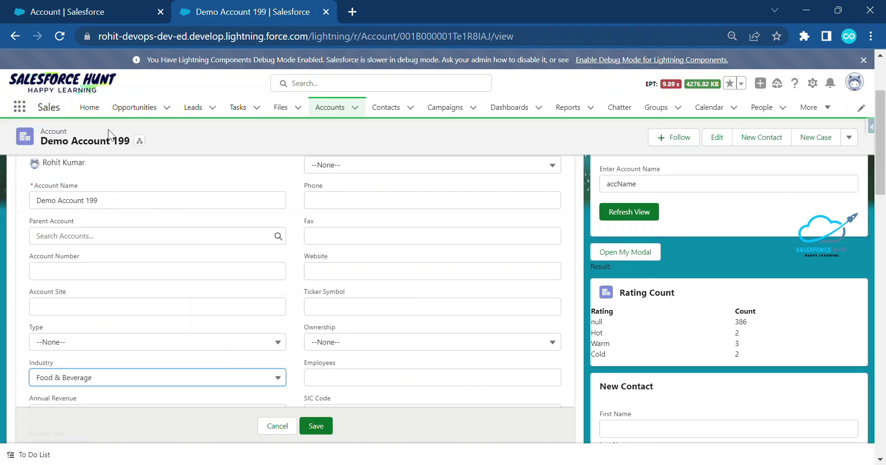
click(59, 36)
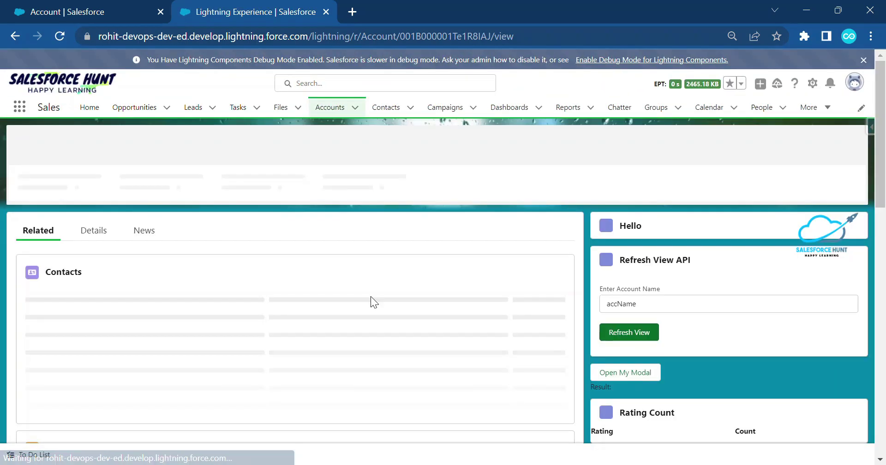
click(94, 230)
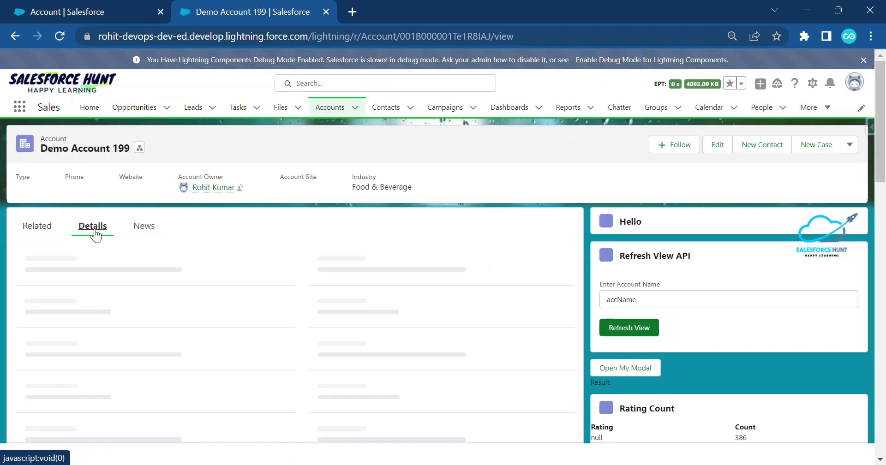
scroll(221, 281, down, 3)
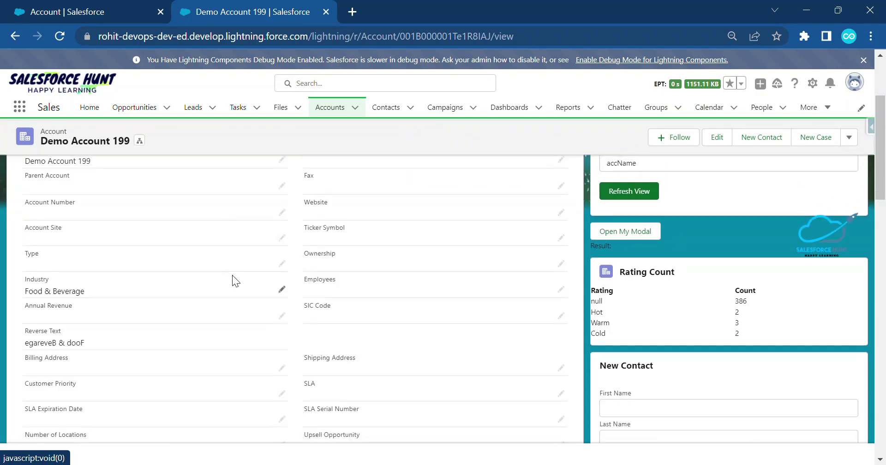
Set the record's Industry to "This is Salesforce Hunt" and save the record.
click(283, 290)
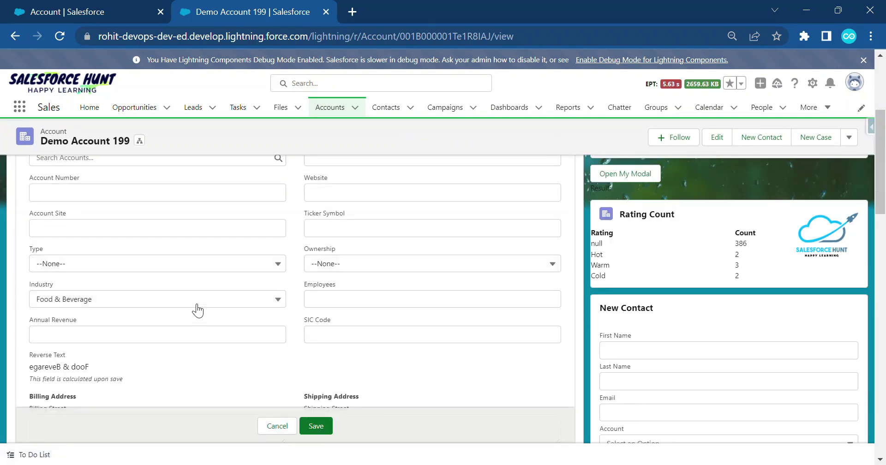
scroll(172, 297, down, 3)
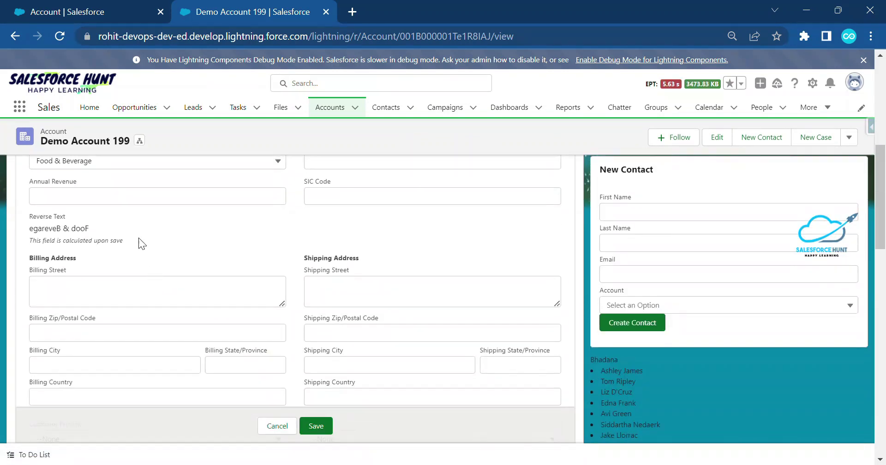
click(99, 164)
scroll(159, 263, down, 5)
scroll(163, 268, down, 2)
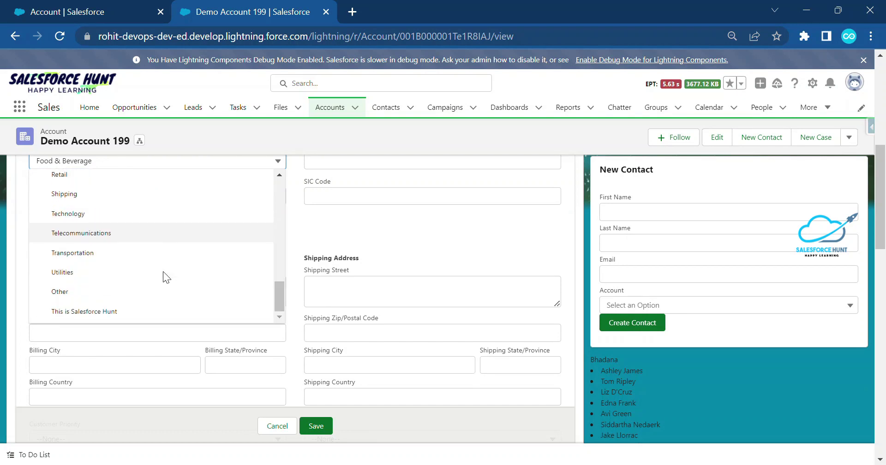
click(95, 312)
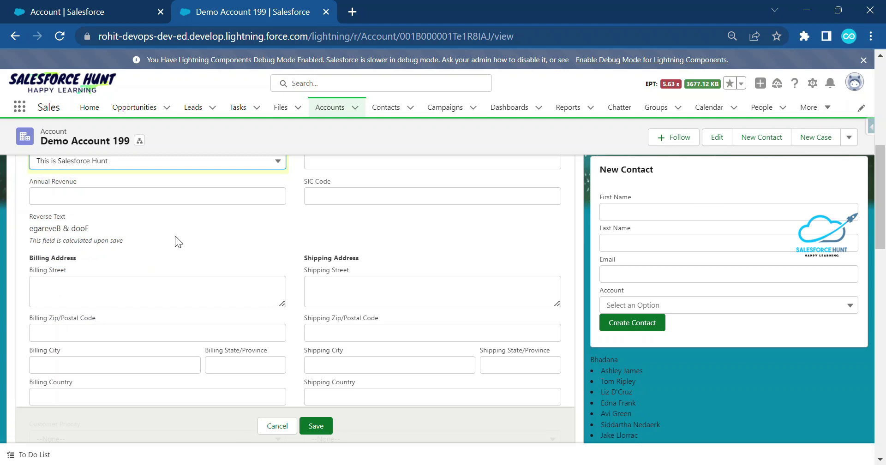
scroll(175, 236, up, 2)
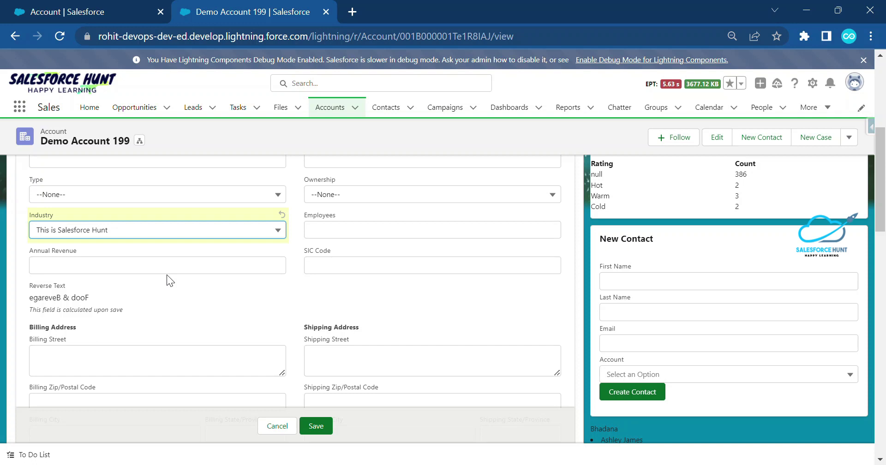
click(316, 422)
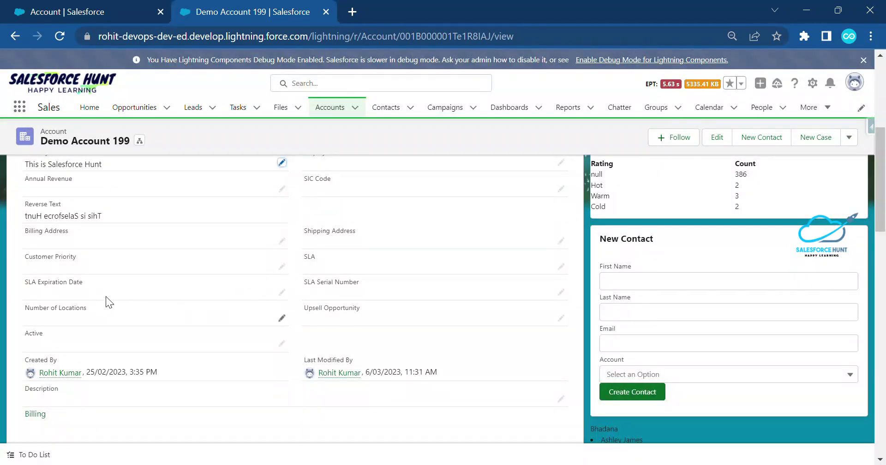
Check the Reverse Text value against the new Industry value on the account record.
scroll(106, 277, up, 3)
drag(114, 354, 28, 353)
drag(118, 301, 24, 305)
drag(104, 353, 20, 357)
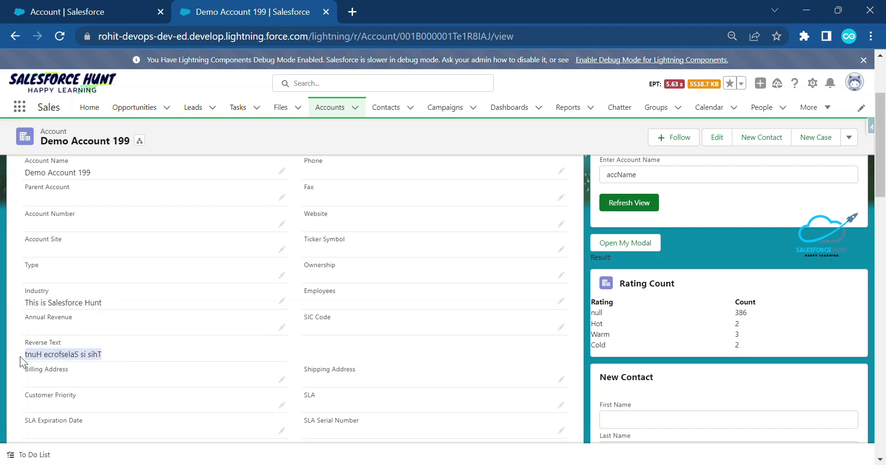
click(145, 360)
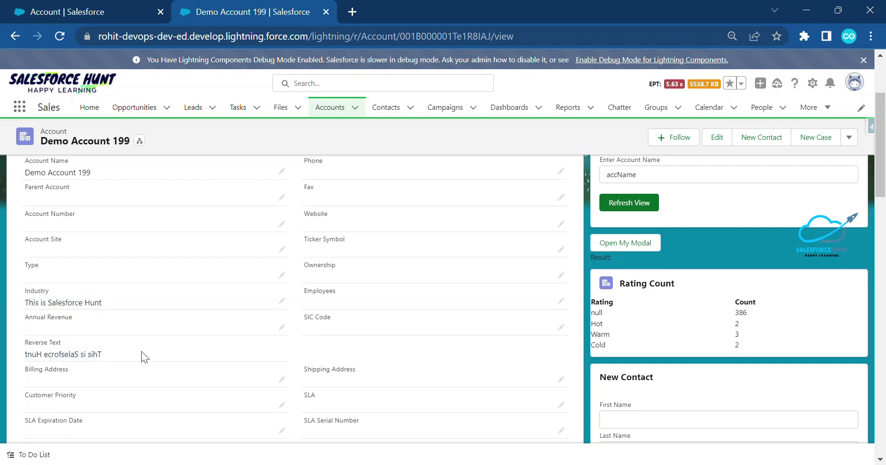